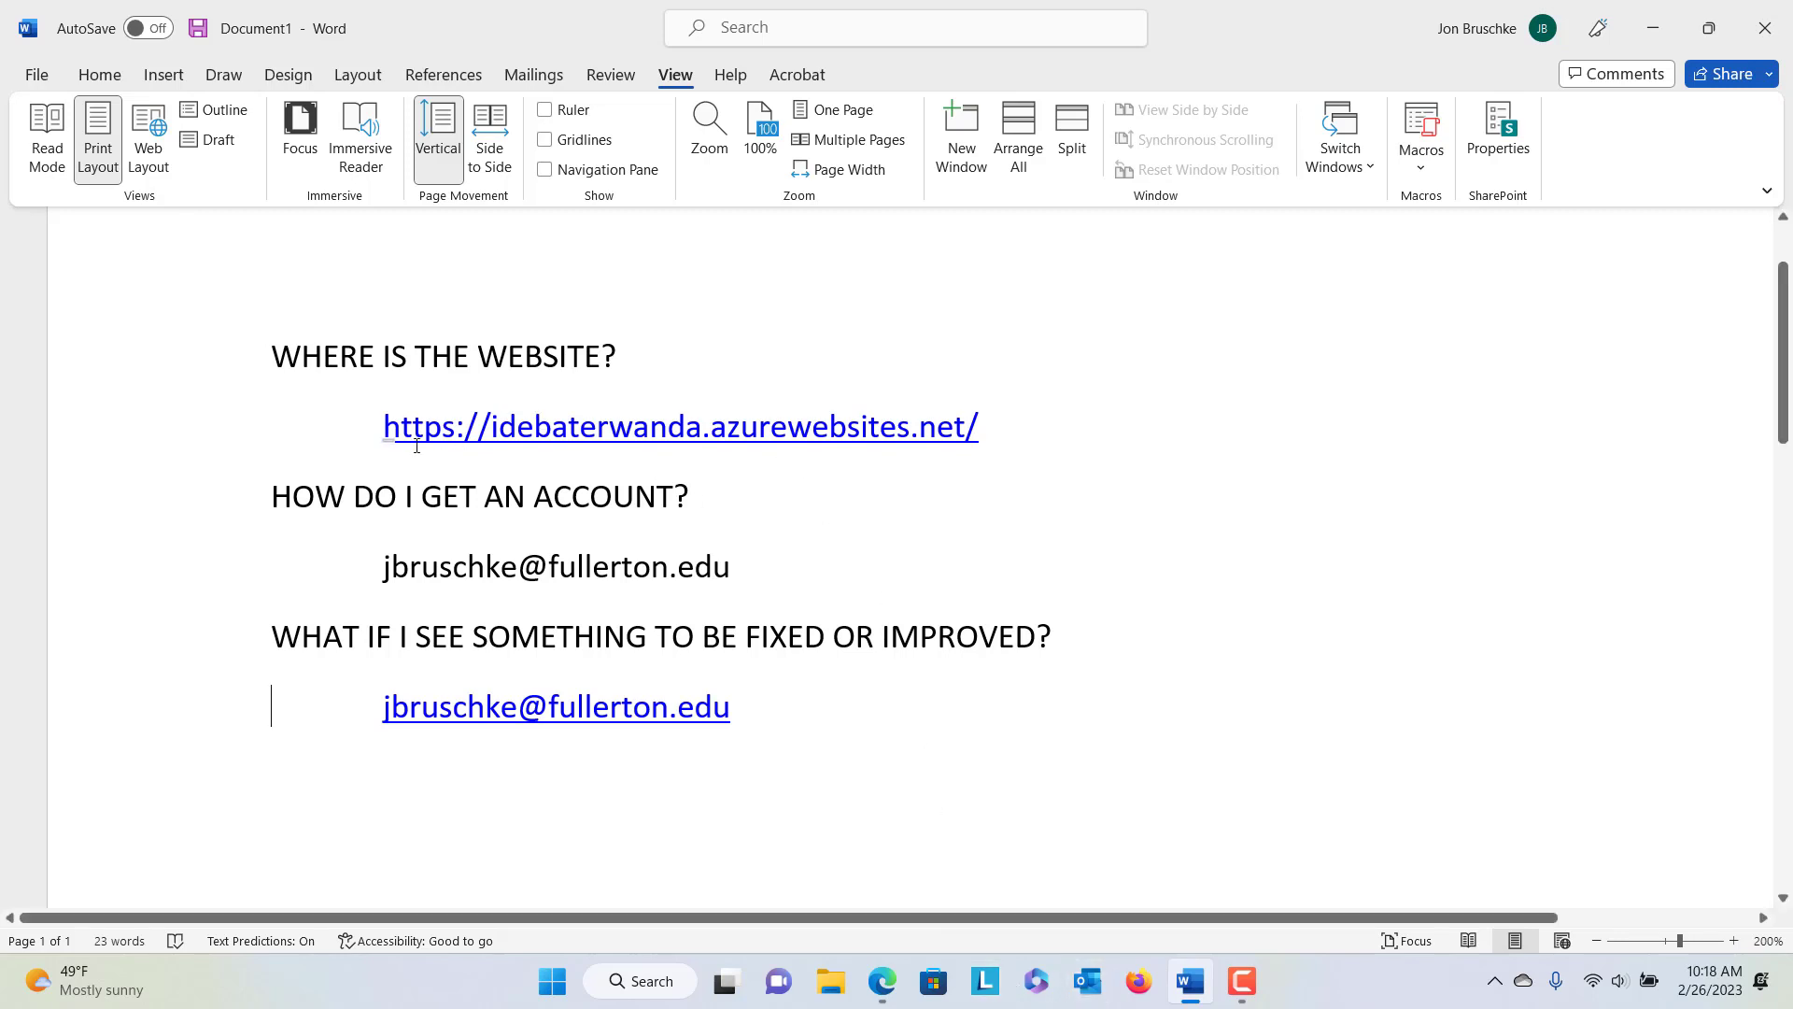
Switch to Edge, glance at the iDebate Rwanda Facebook tab, then return to the Home page tab
click(884, 989)
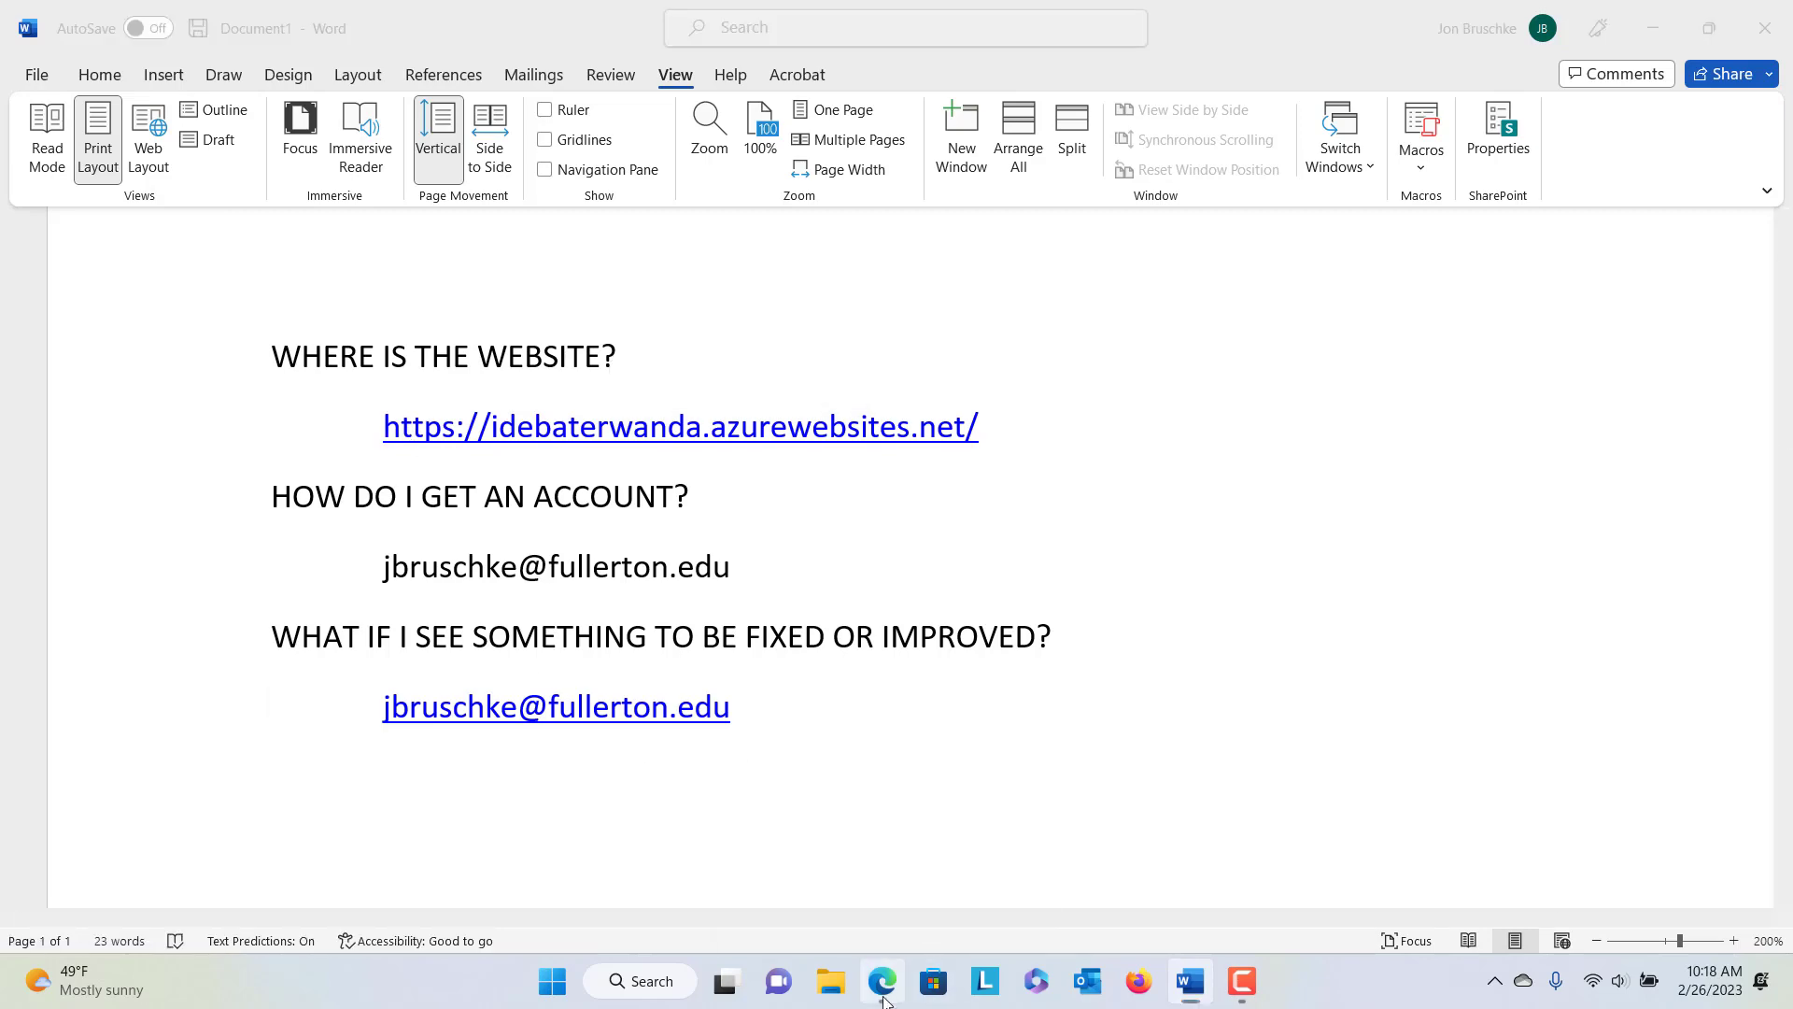
click(471, 19)
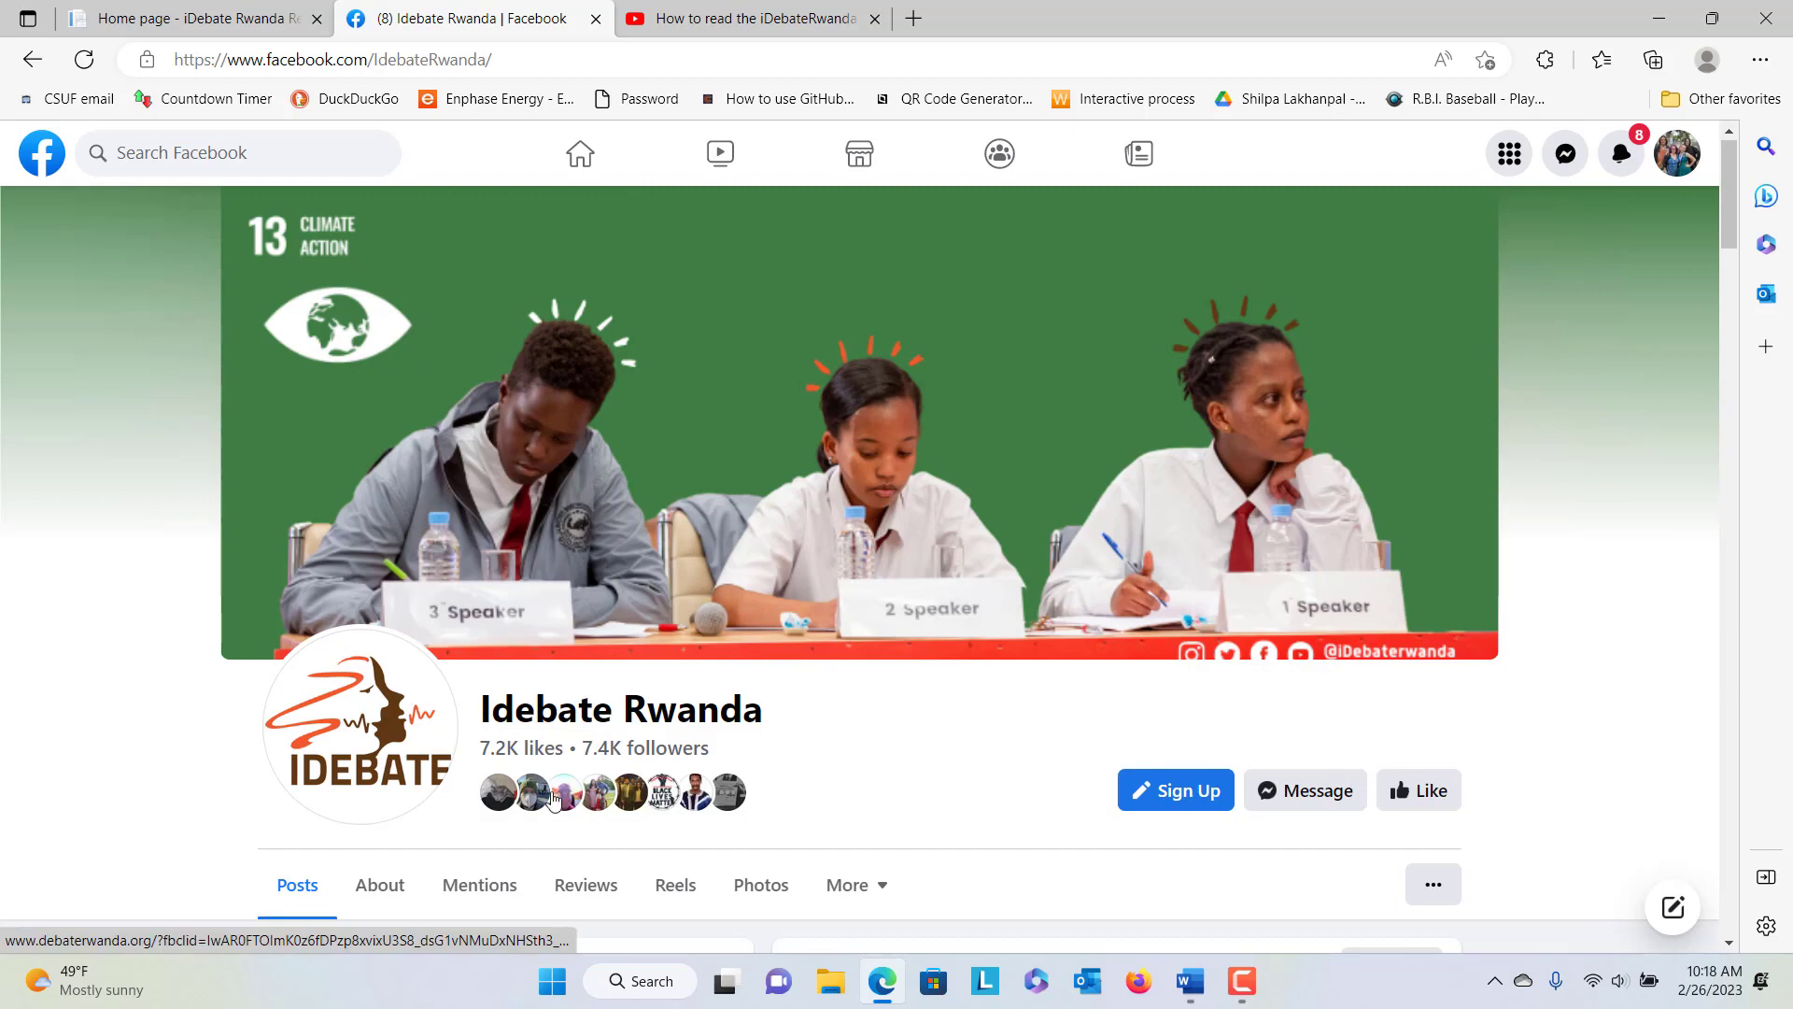
scroll(554, 799, down, 4)
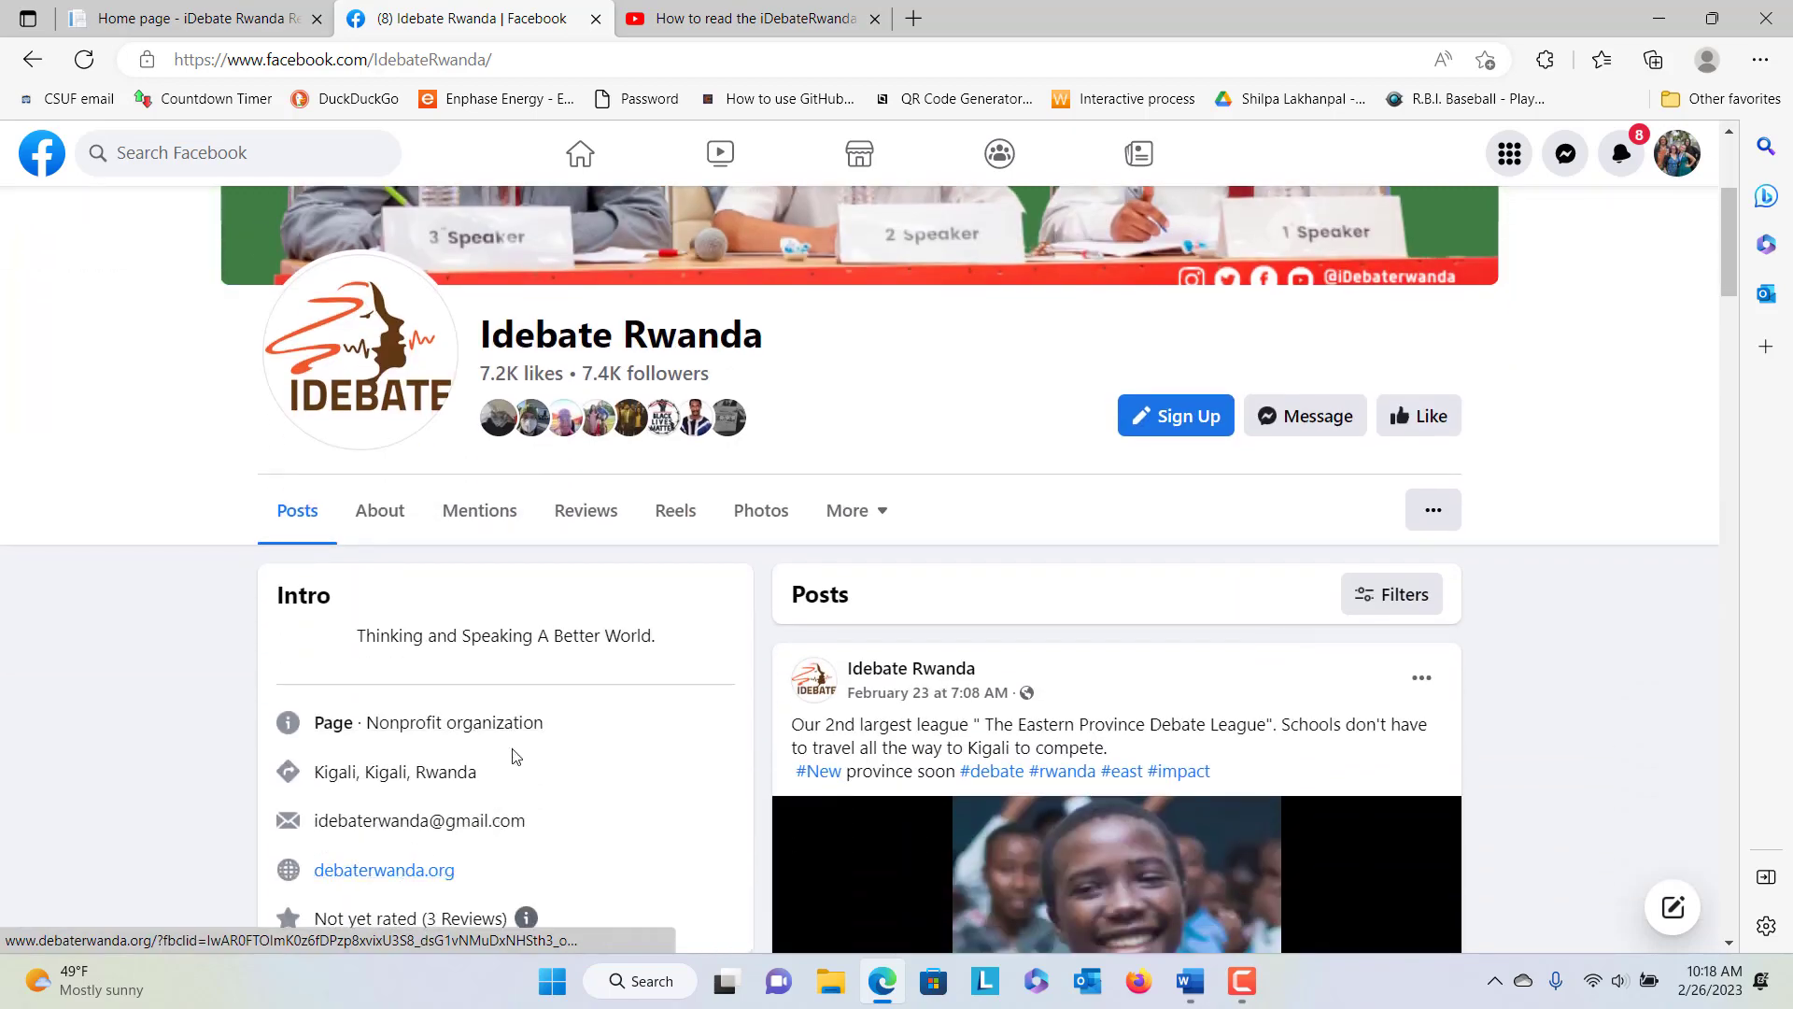
scroll(512, 754, up, 4)
click(187, 19)
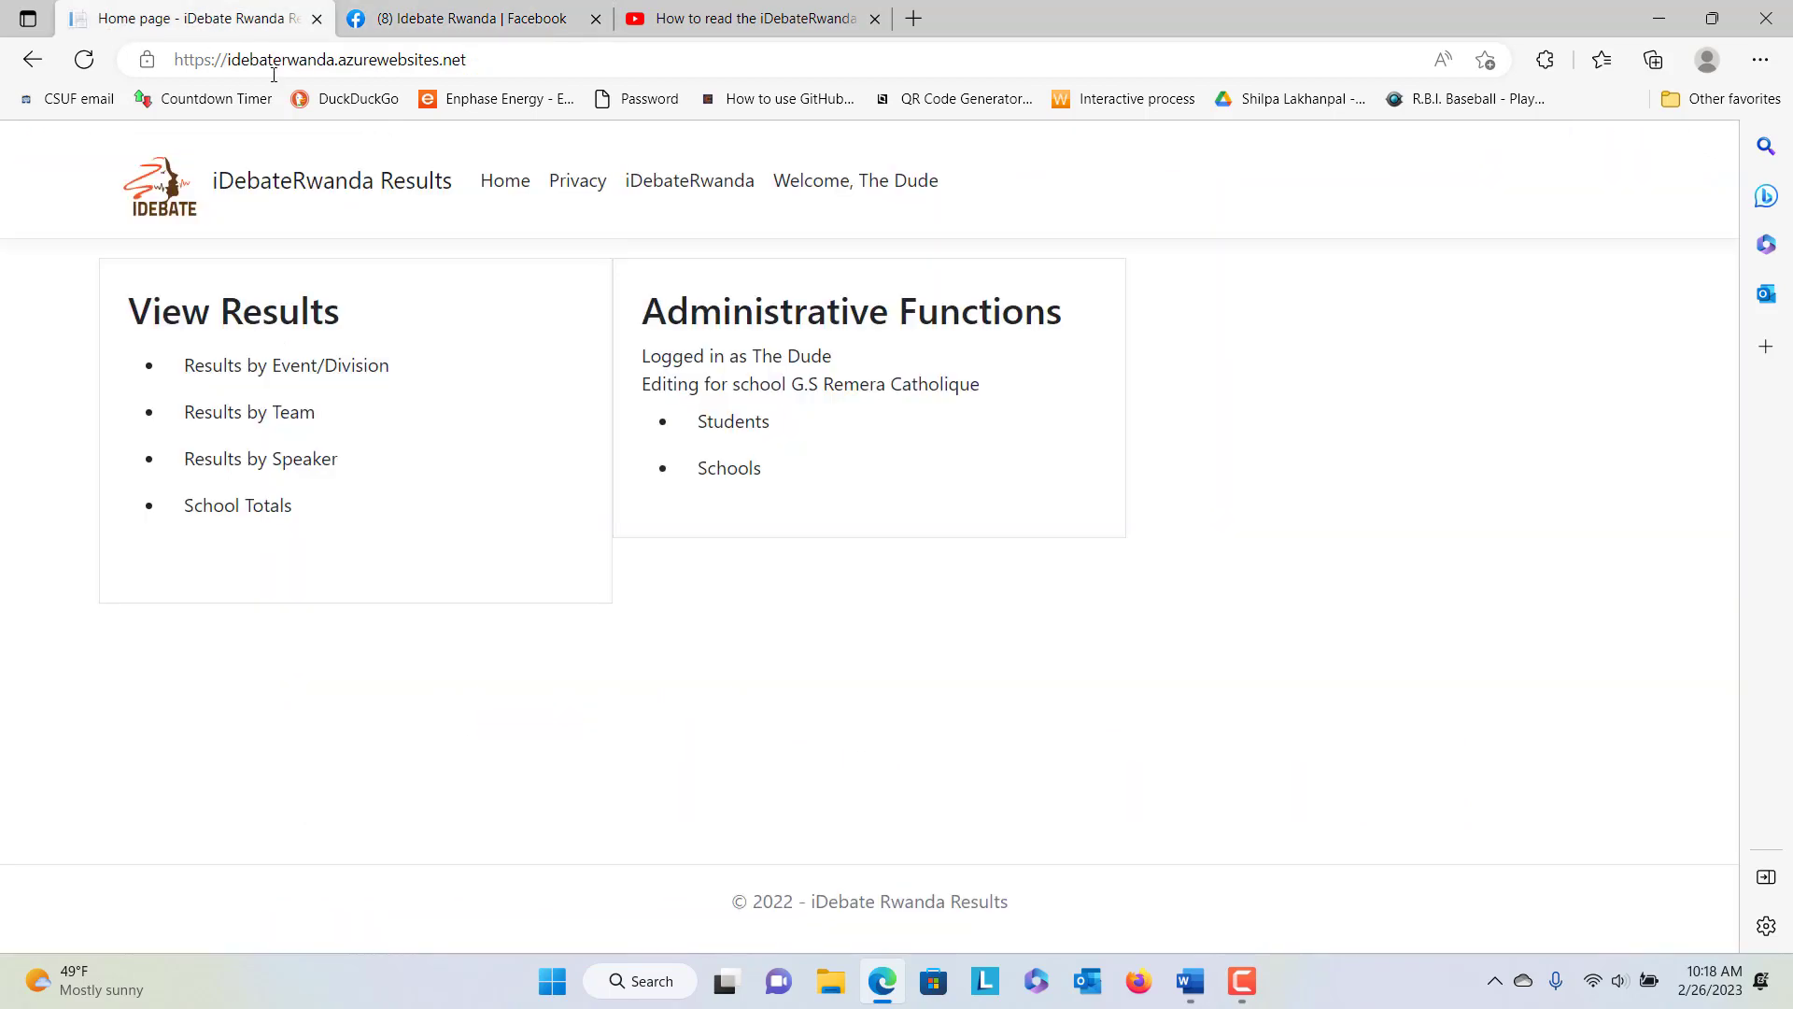
click(359, 63)
click(368, 62)
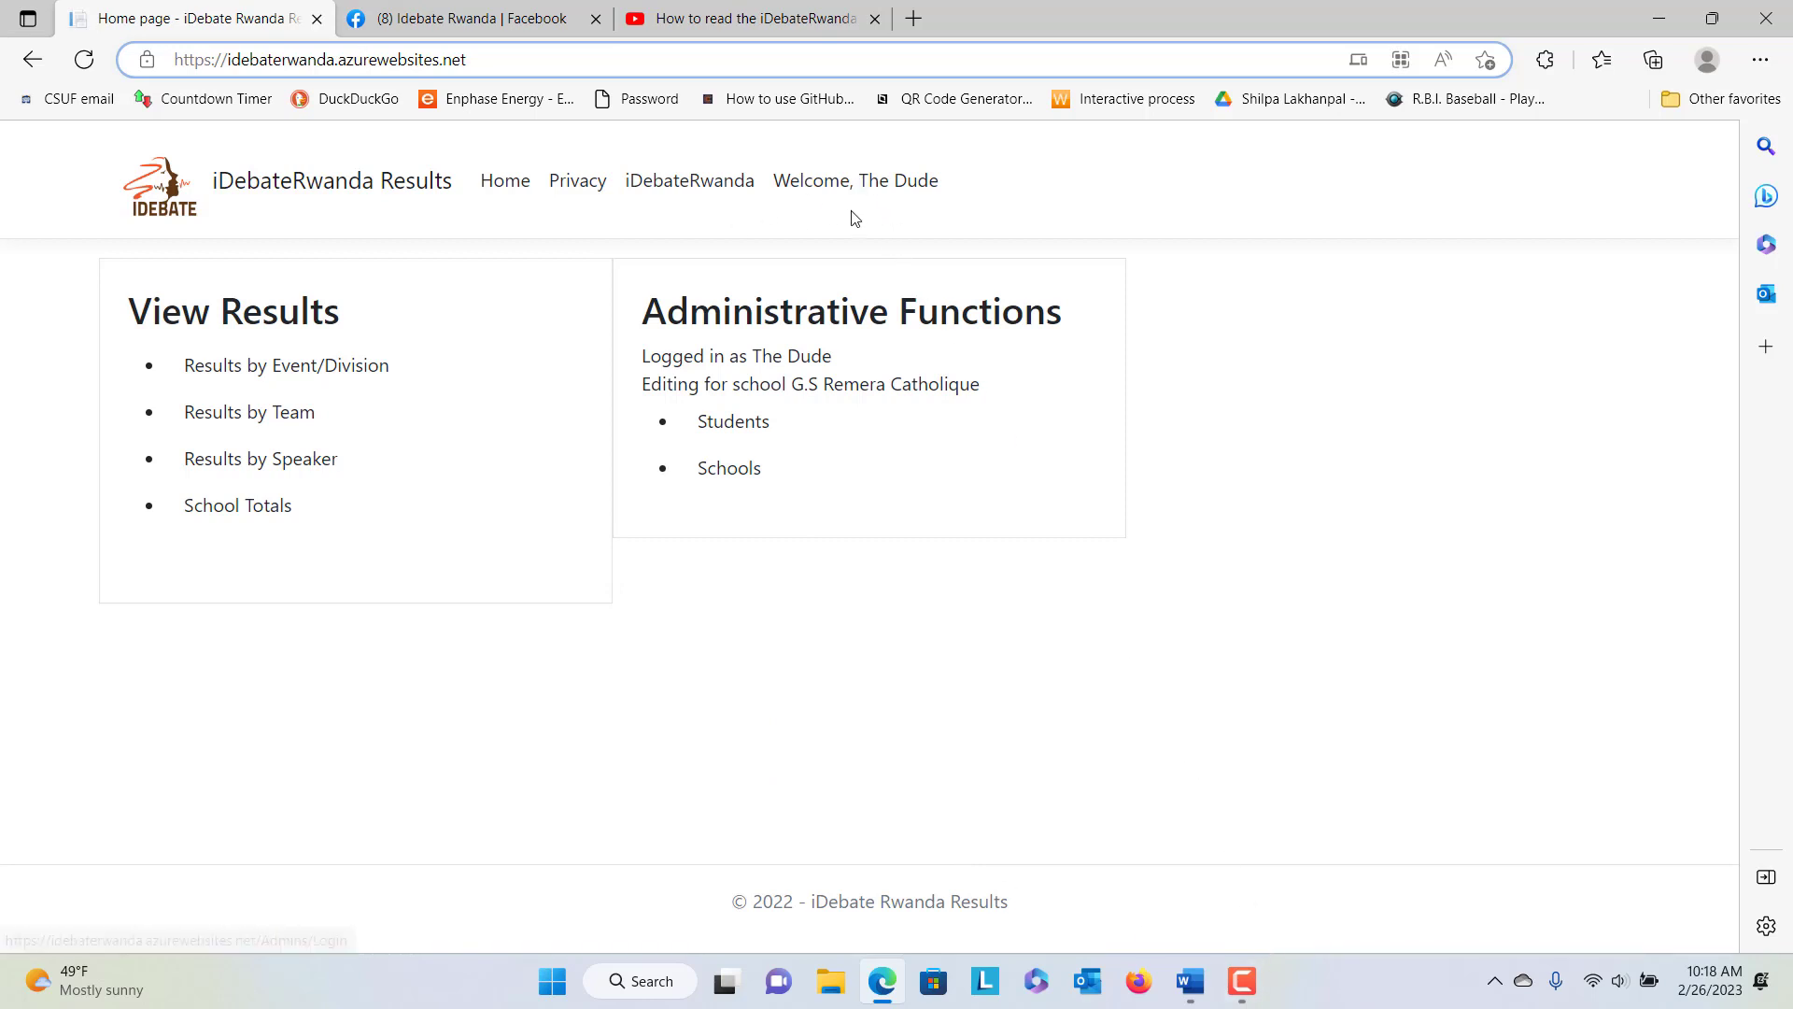
click(896, 186)
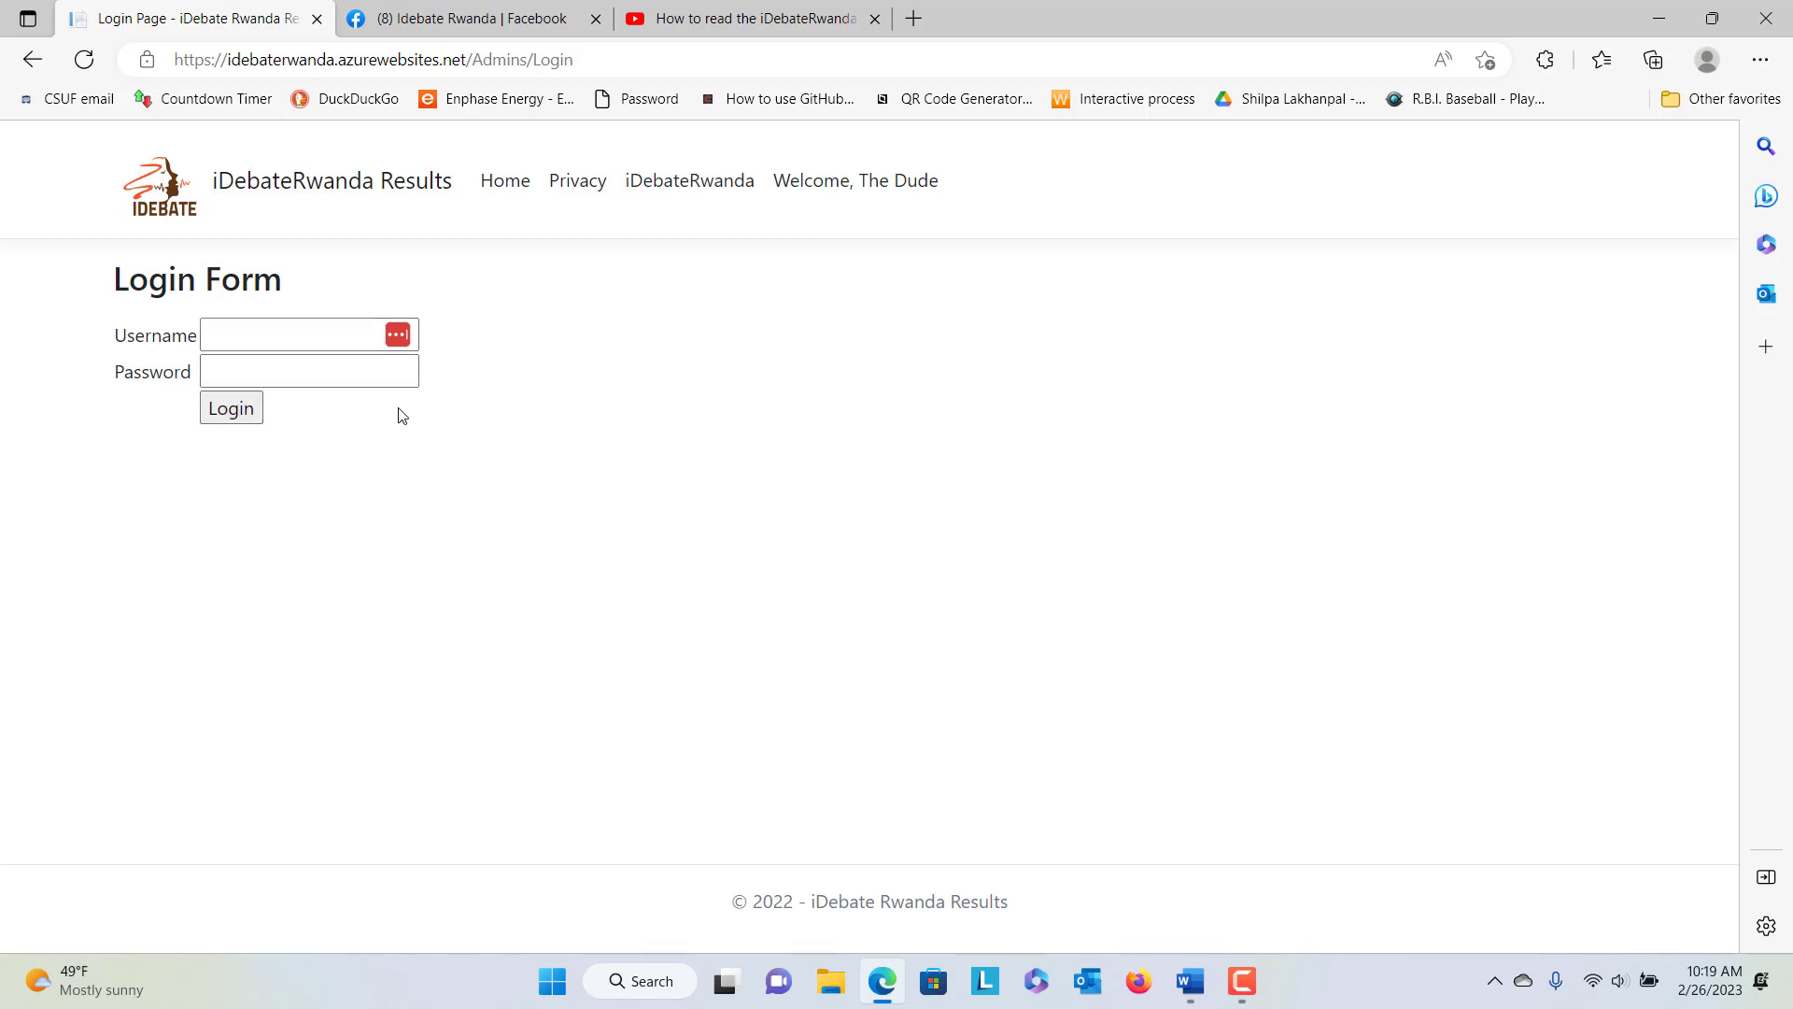
click(518, 191)
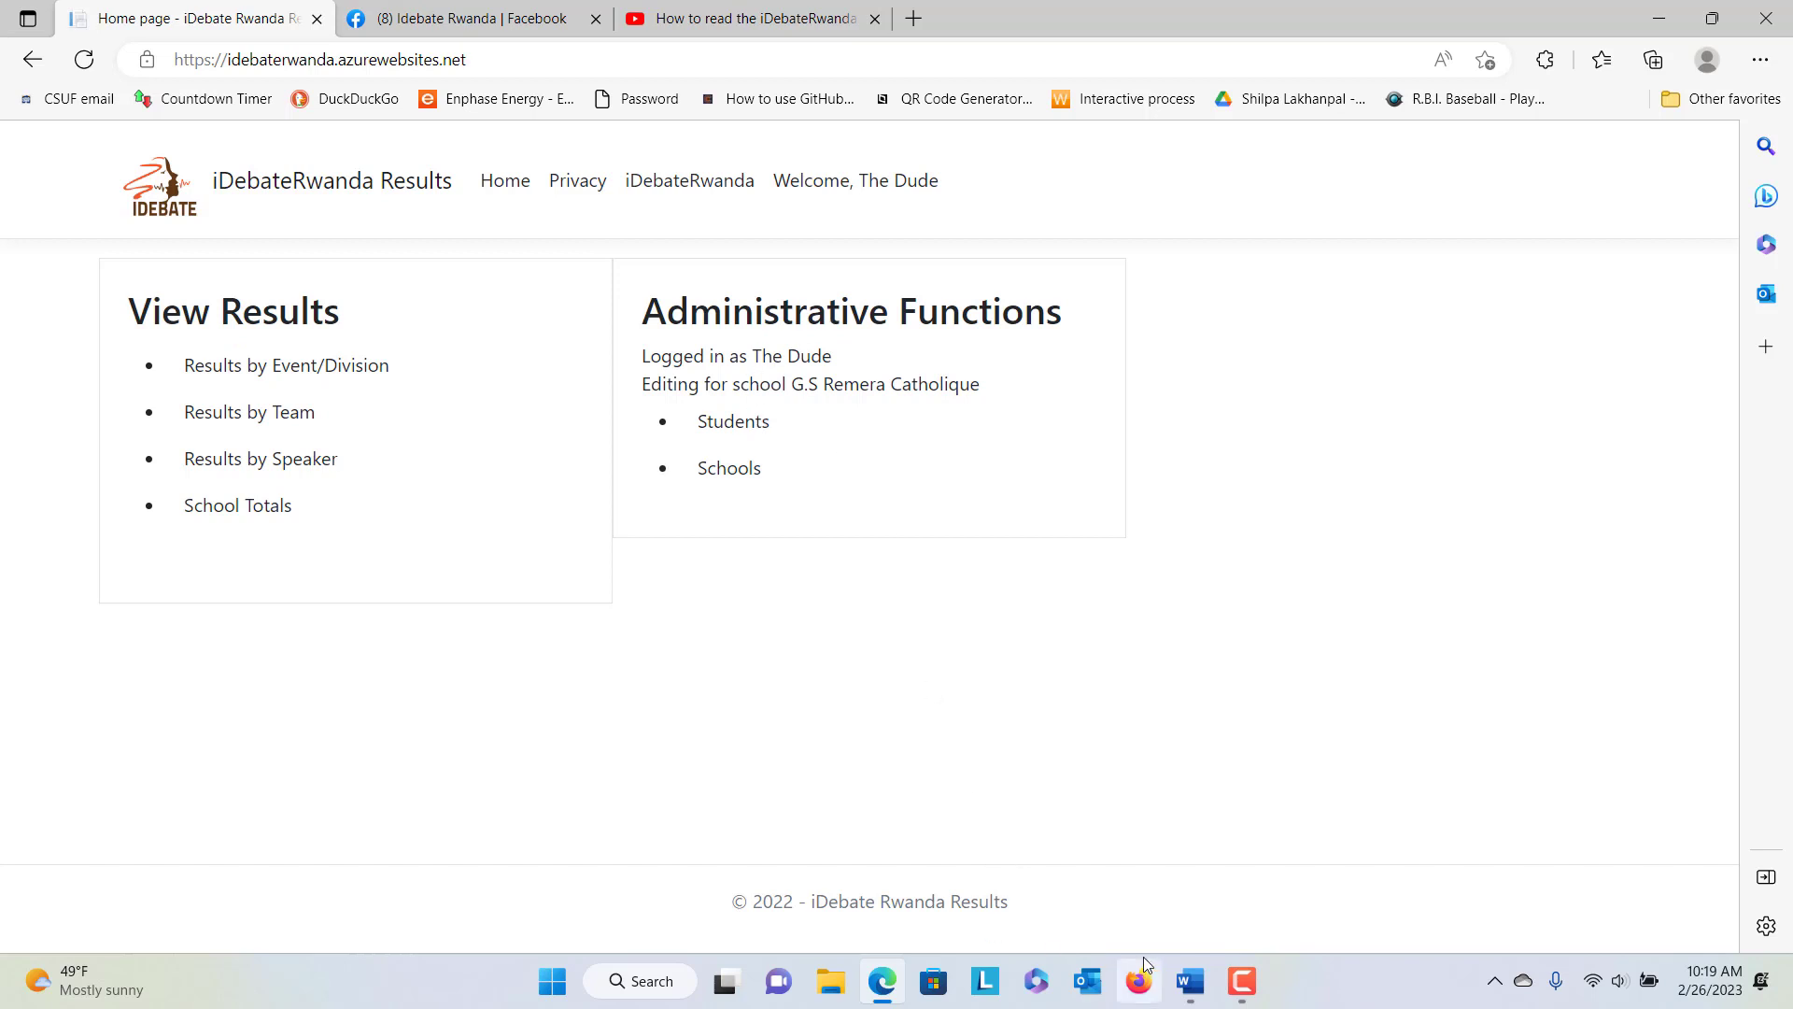
click(1186, 983)
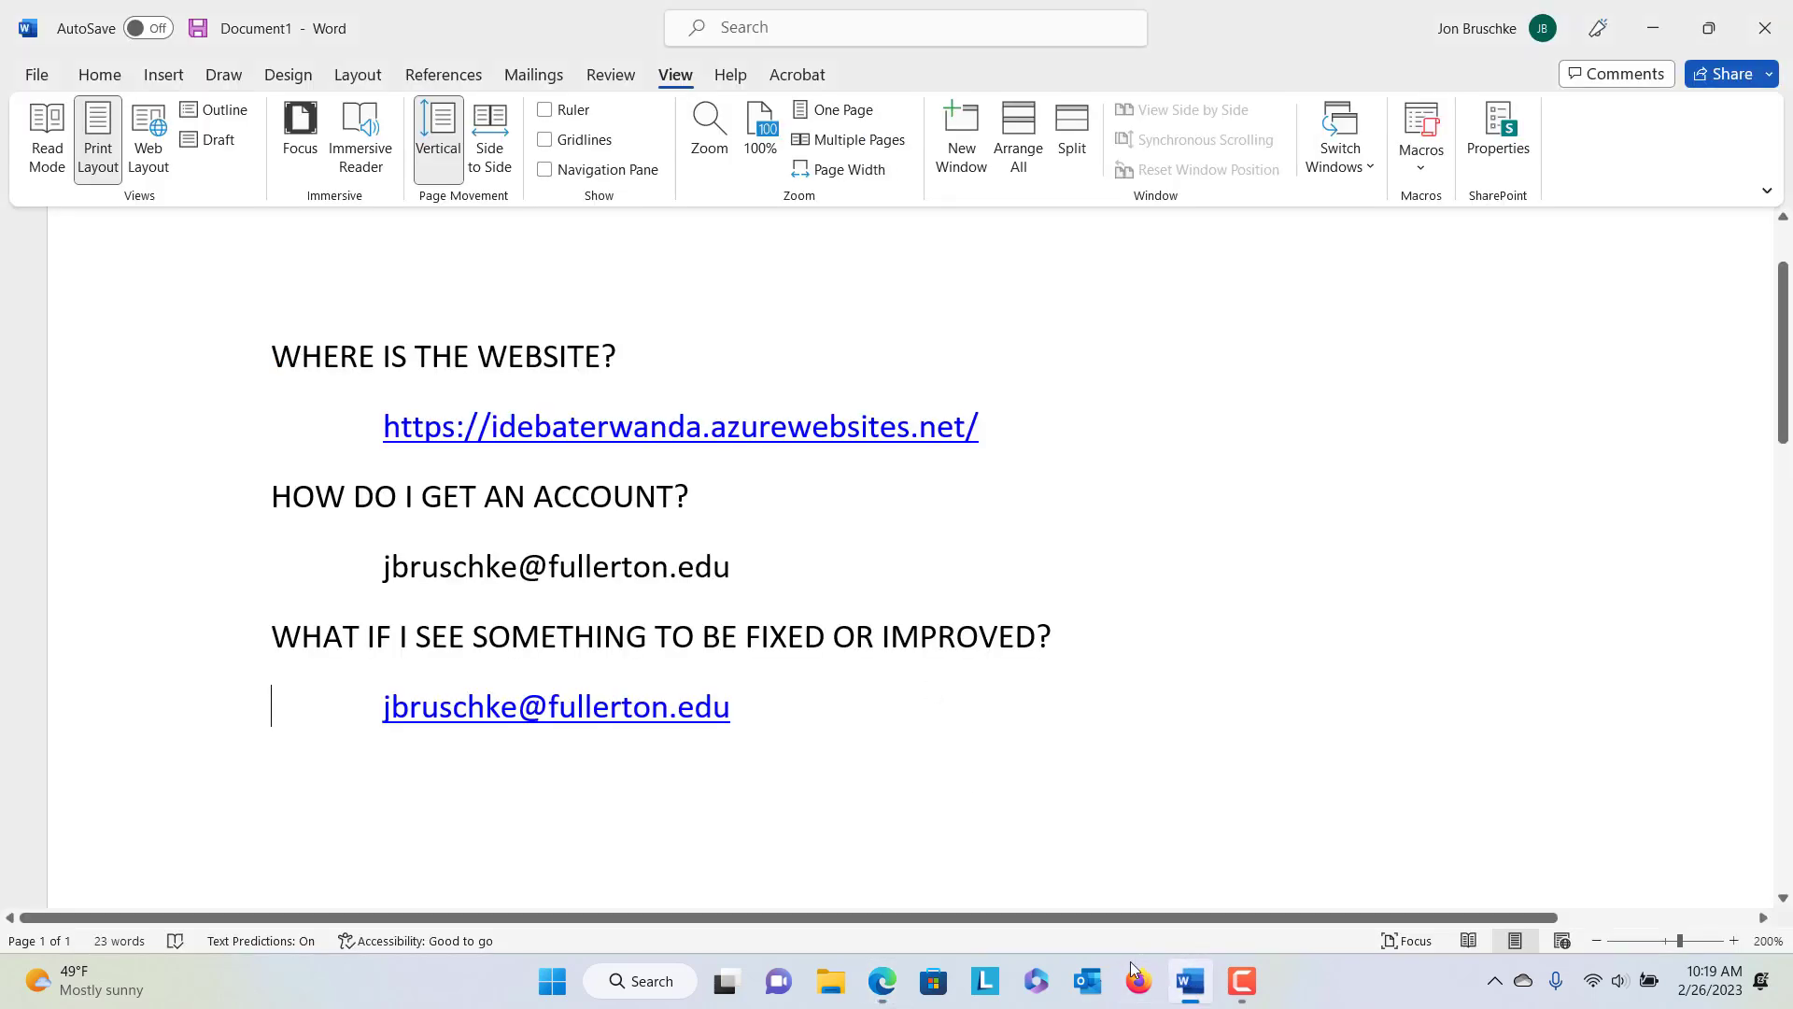
Highlight the 'HOW DO I GET AN ACCOUNT?' line and the account-request e-mail, then return to Edge
click(699, 504)
drag(619, 503, 301, 507)
click(316, 506)
drag(730, 569, 381, 572)
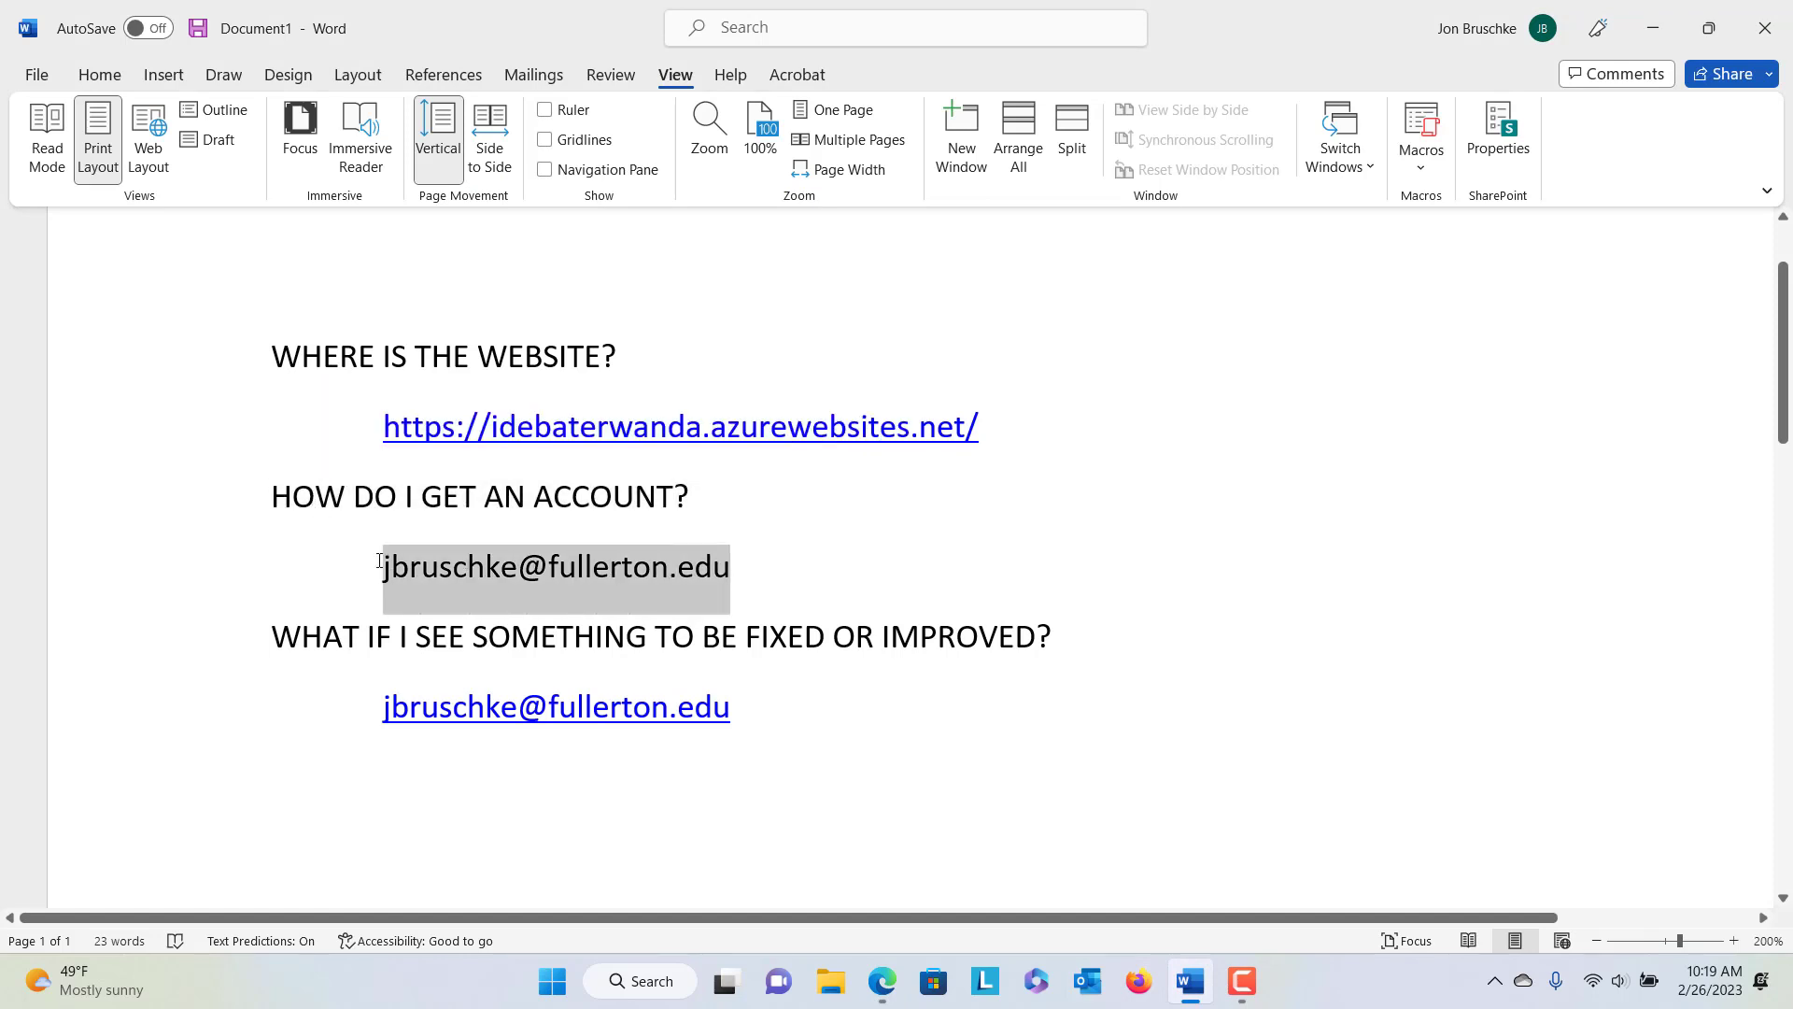
click(521, 572)
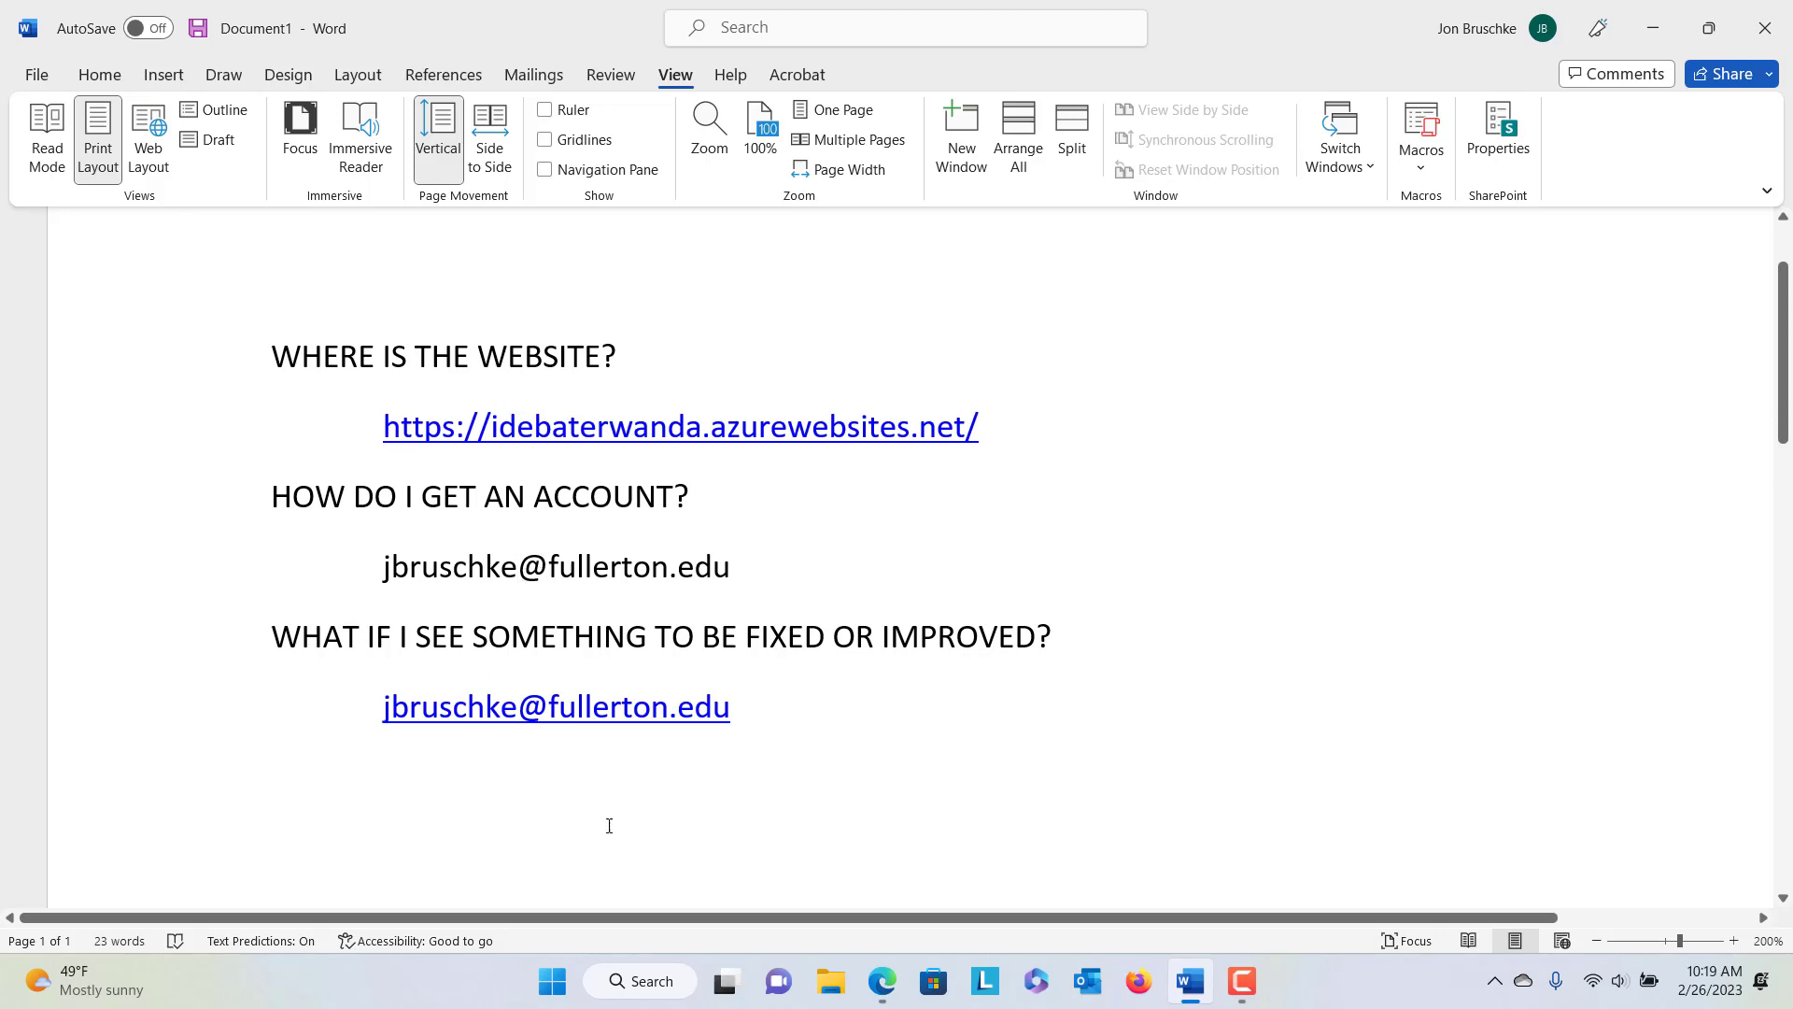
mouse_move(861, 980)
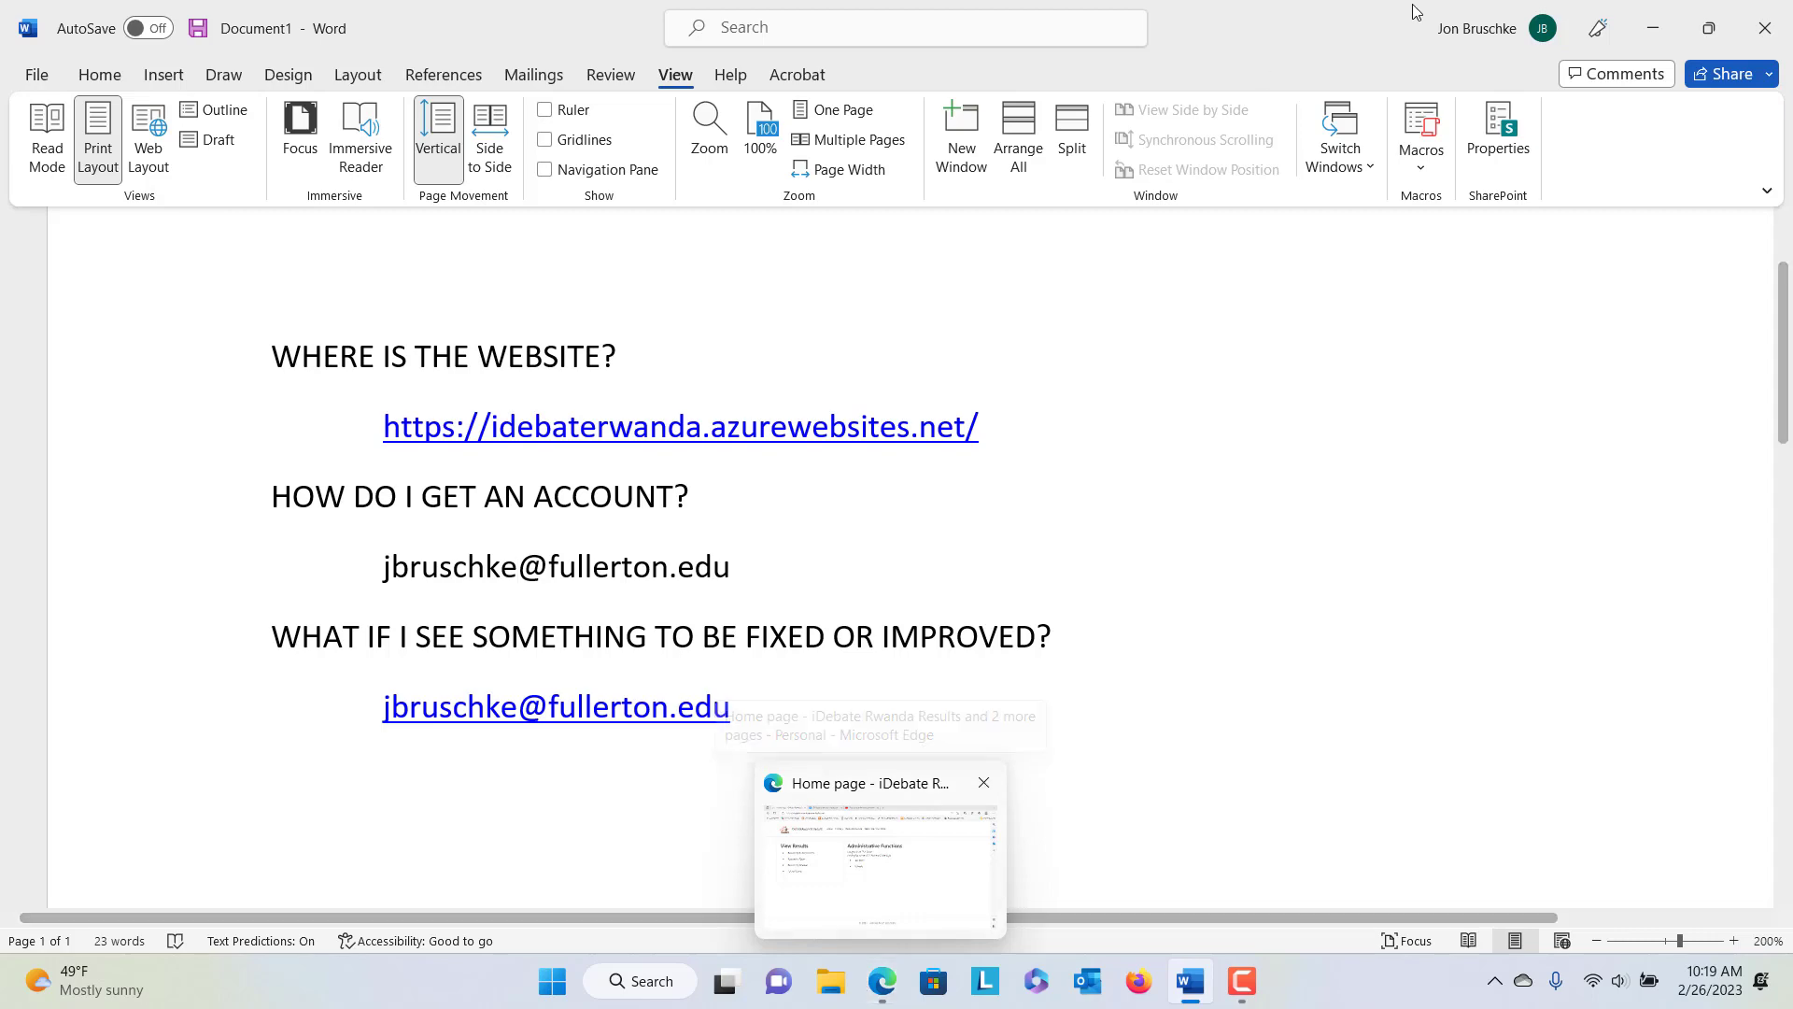
click(950, 860)
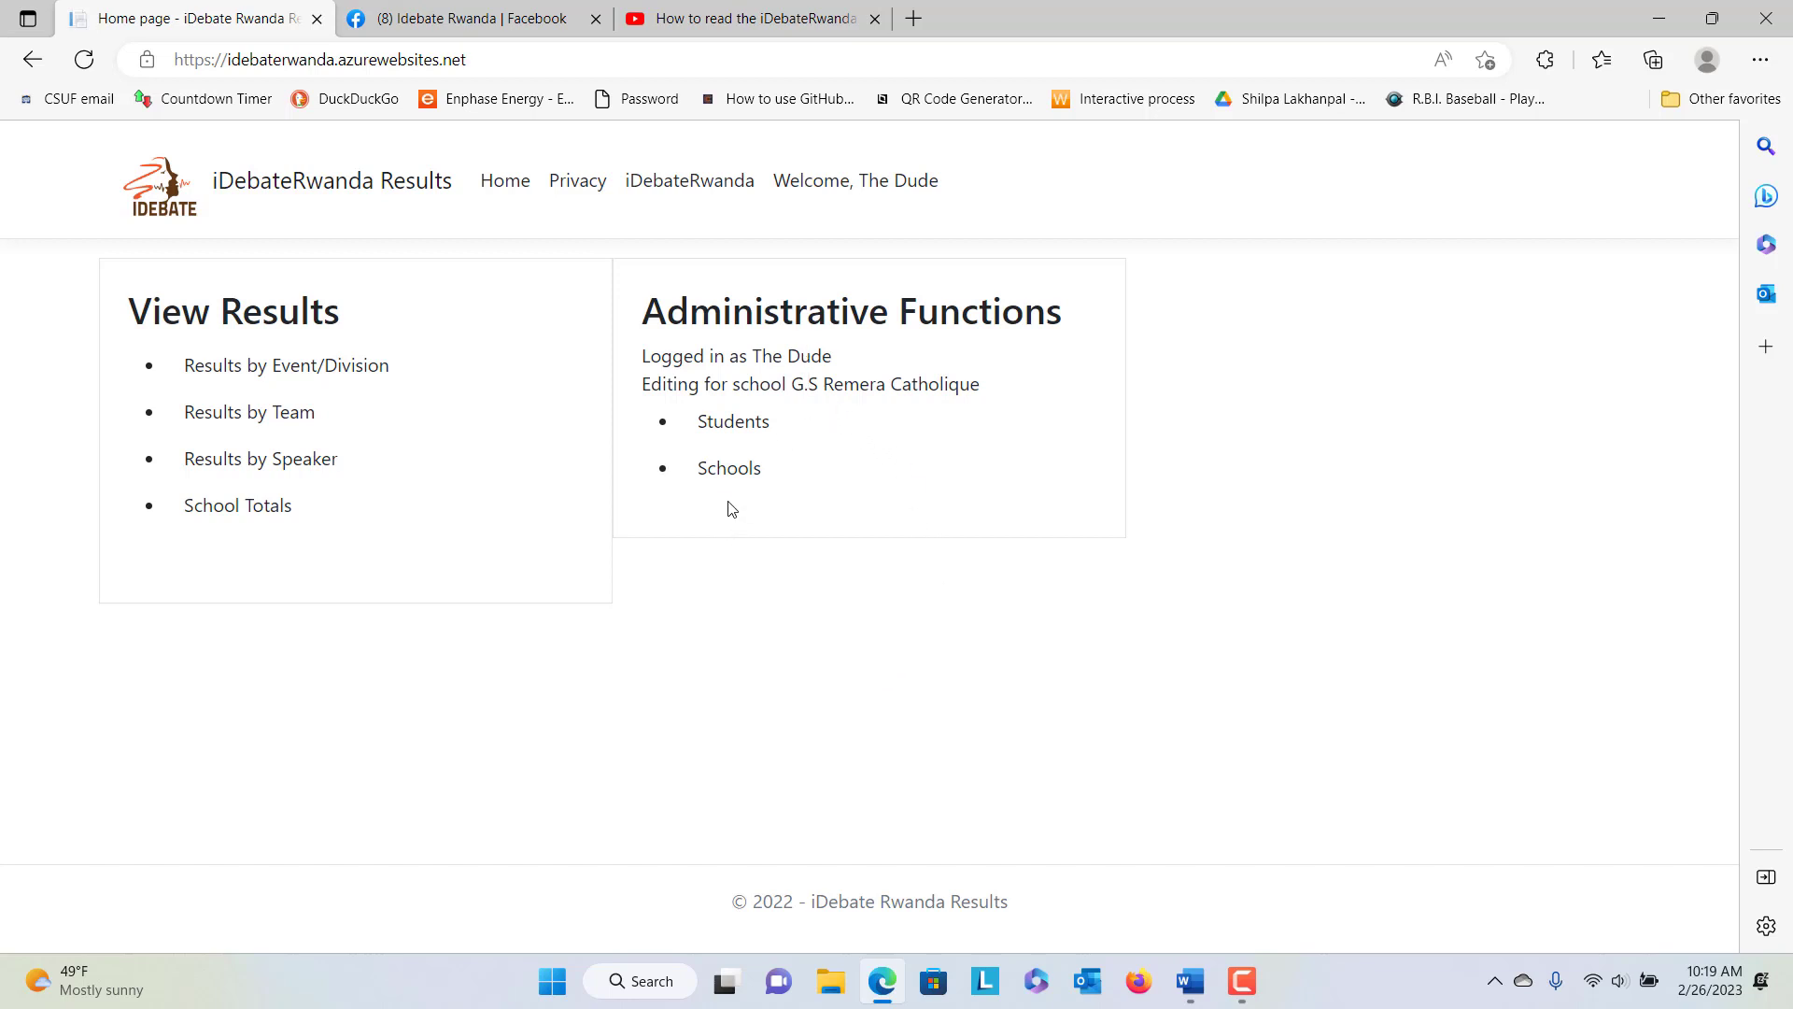
Open the Schools list and edit the G.S Remera Catholique entry
click(729, 464)
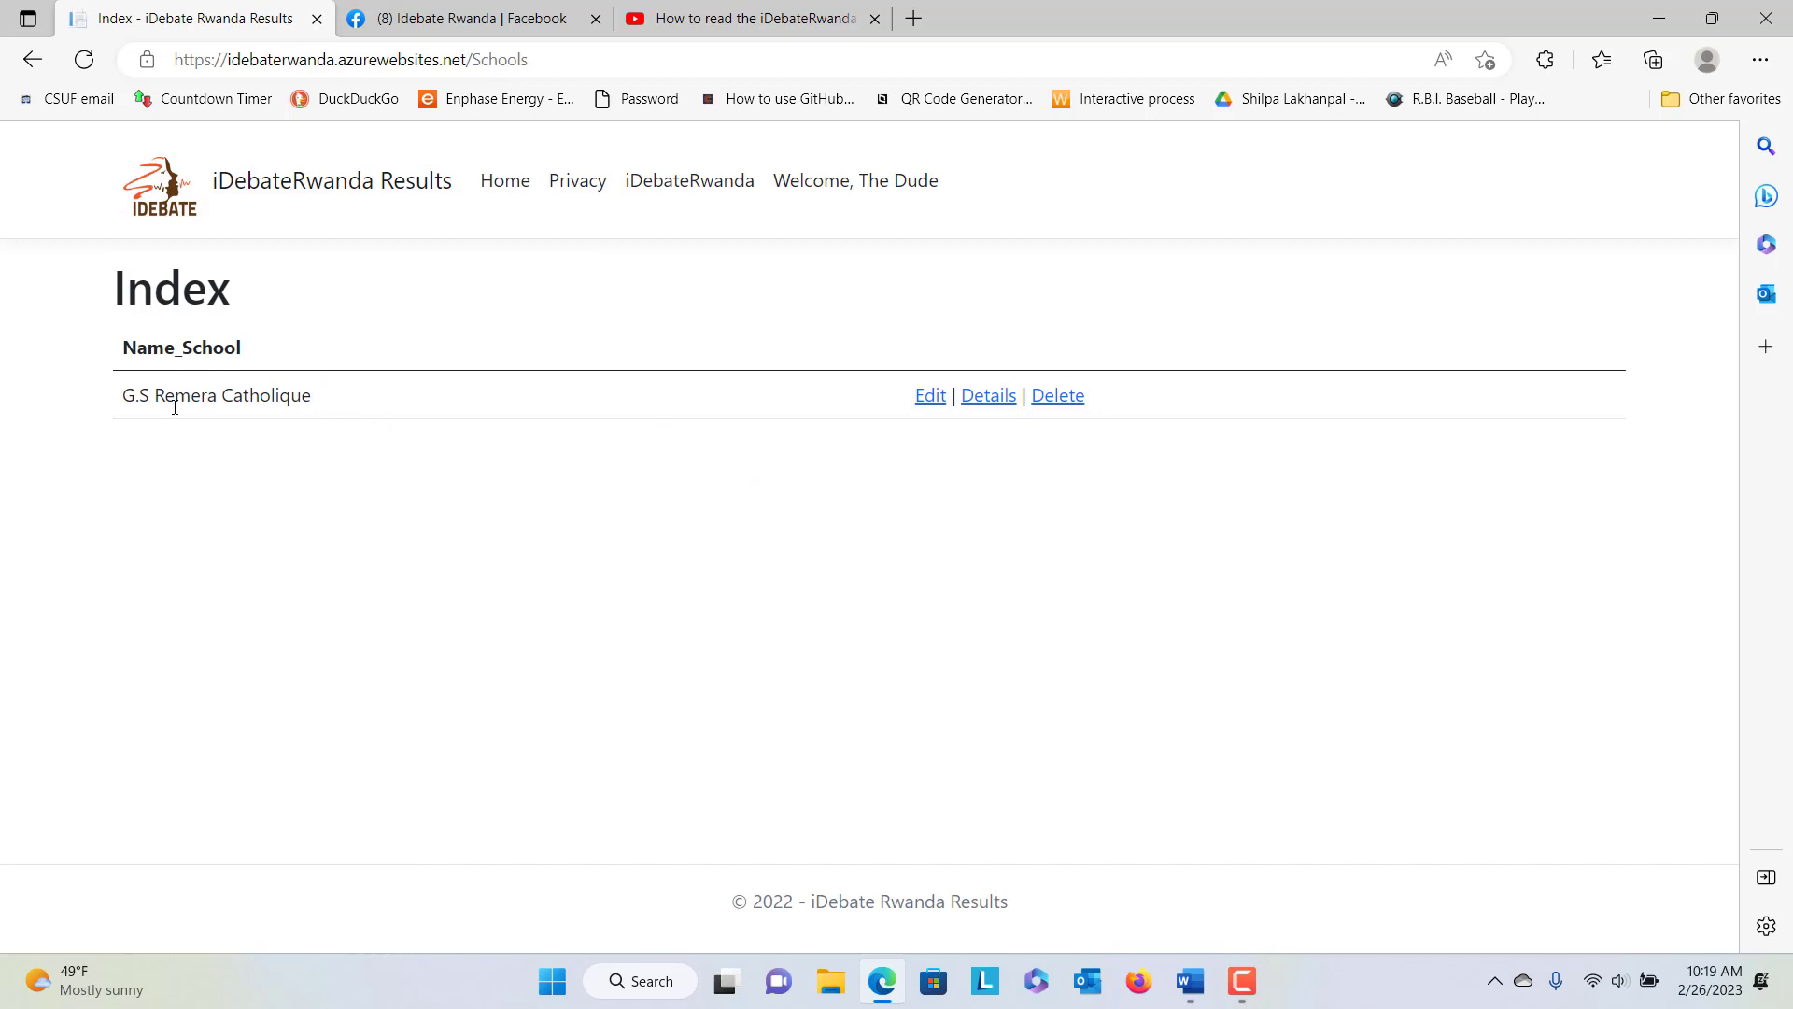
click(925, 403)
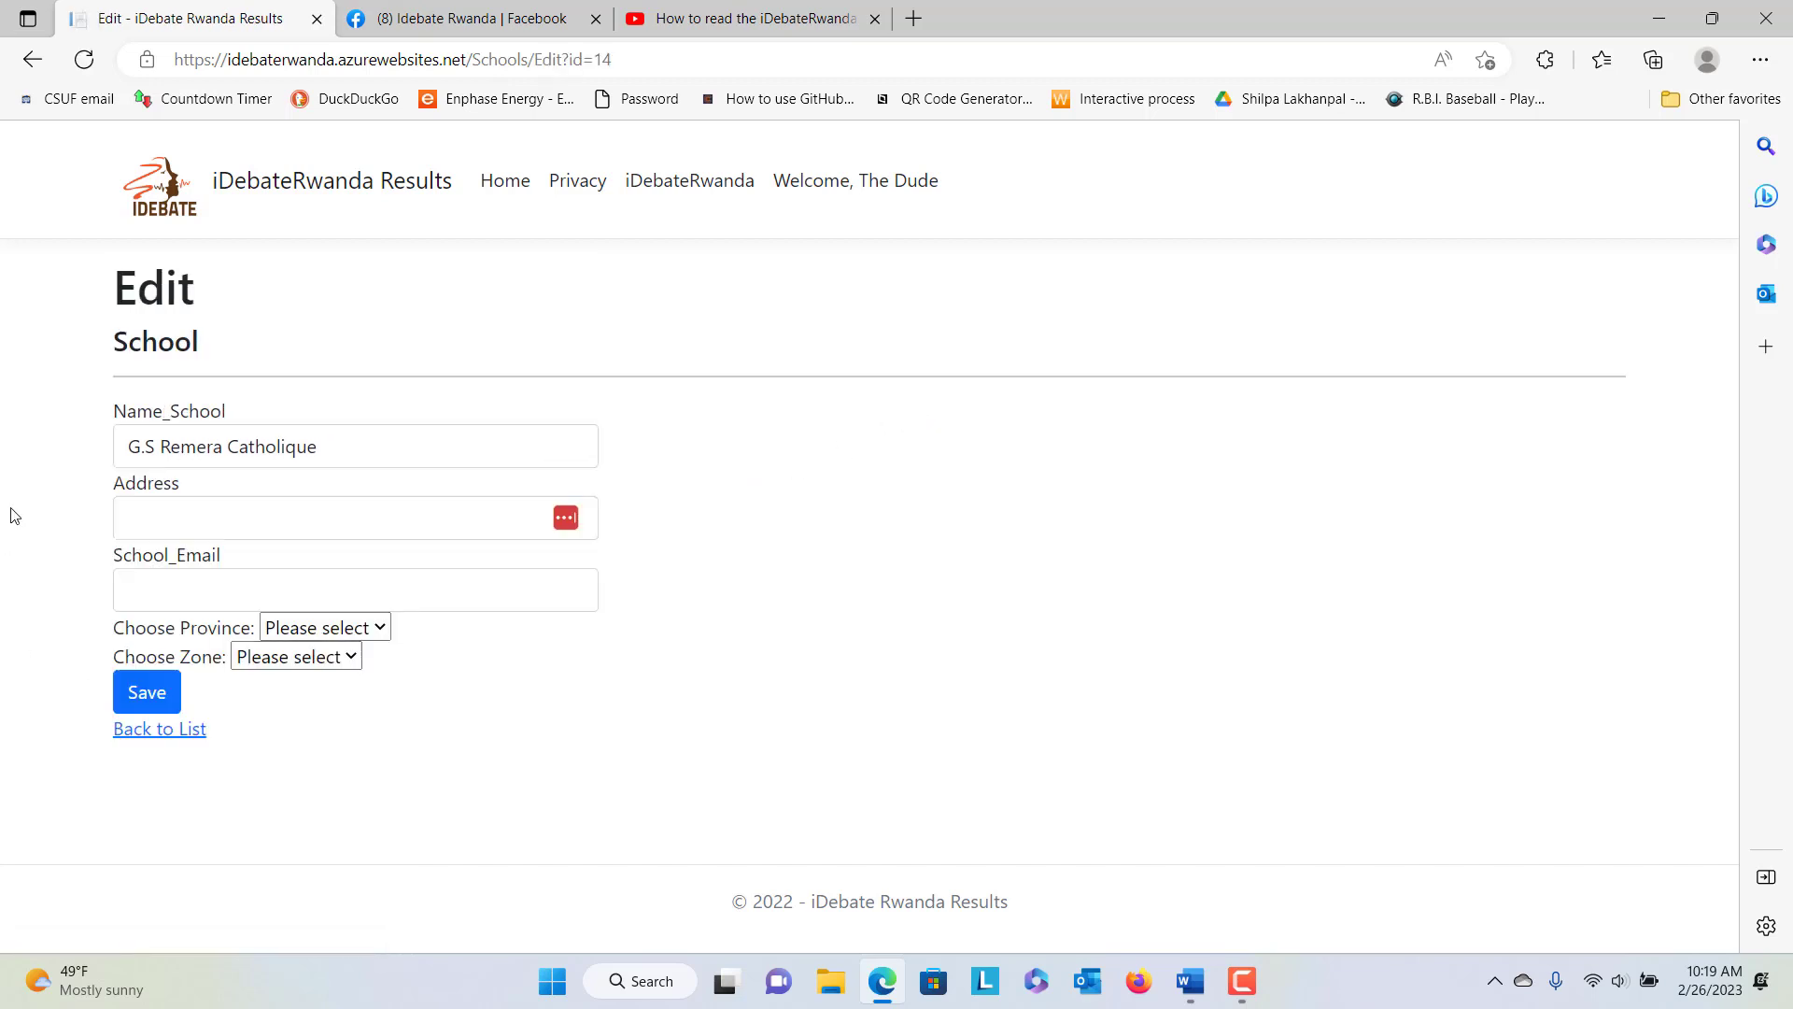
Remove the period from 'G.S' in the school name and save the record
click(141, 448)
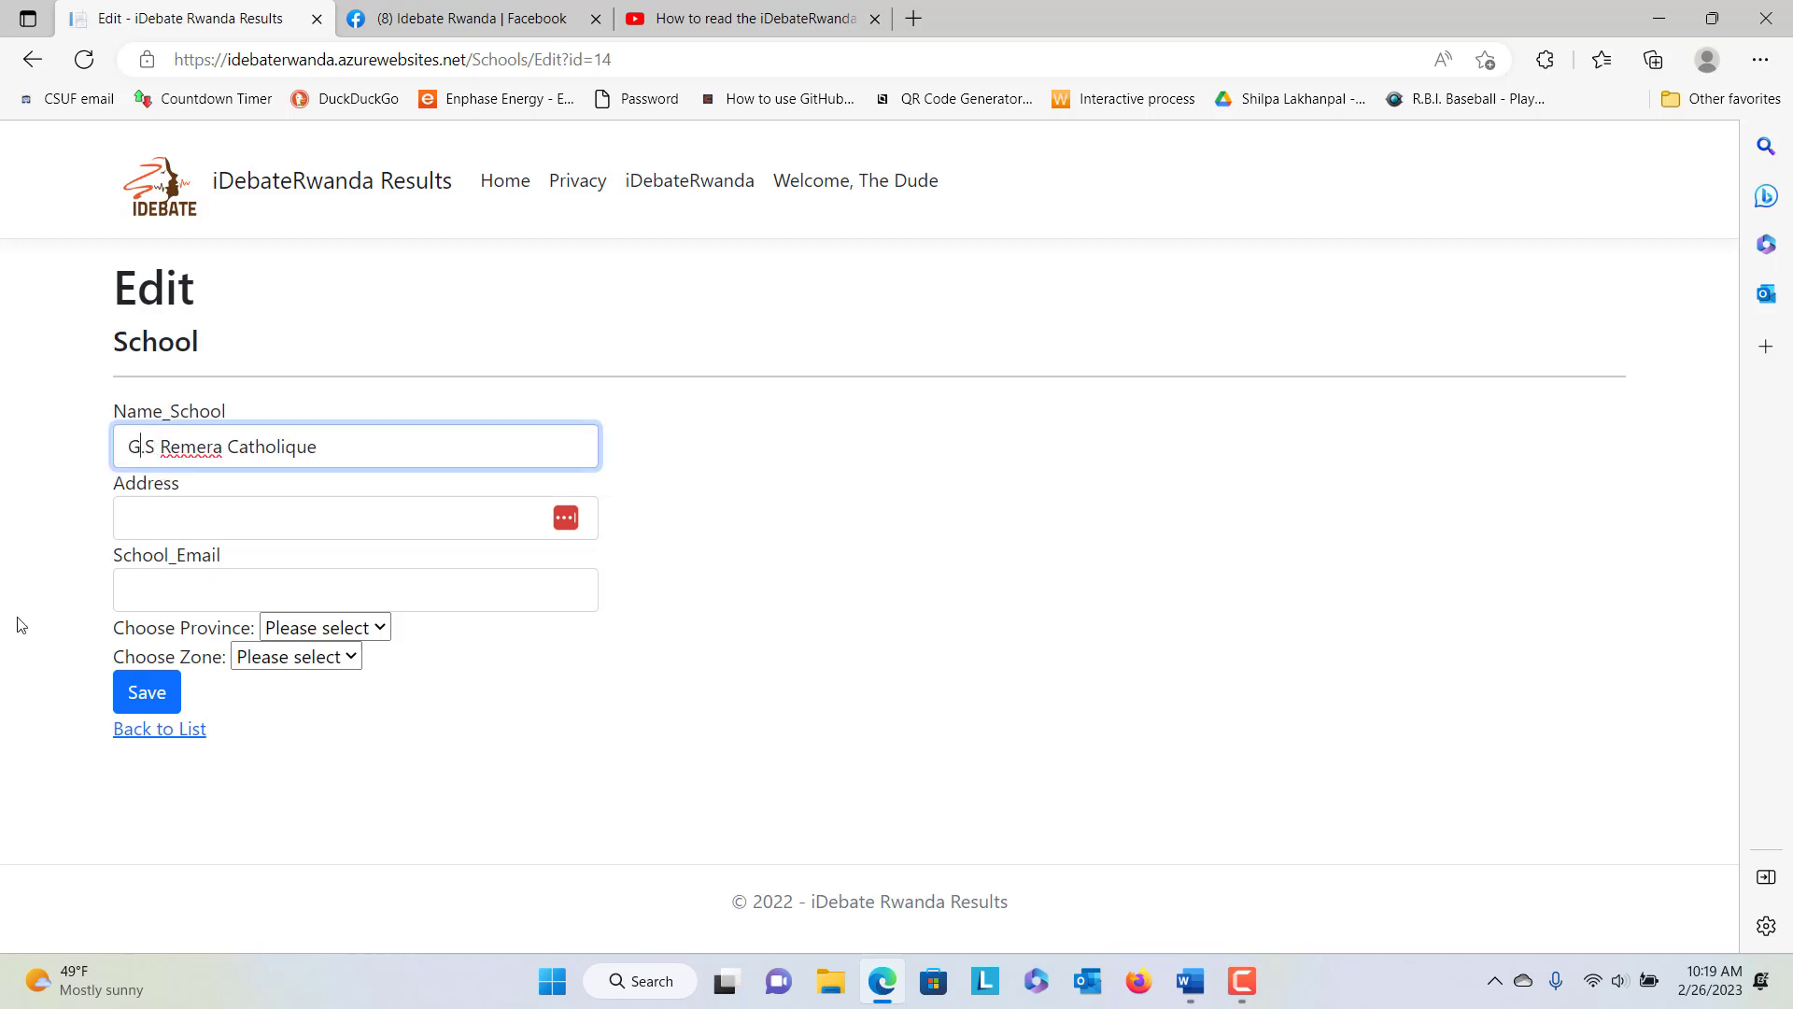
key(Delete)
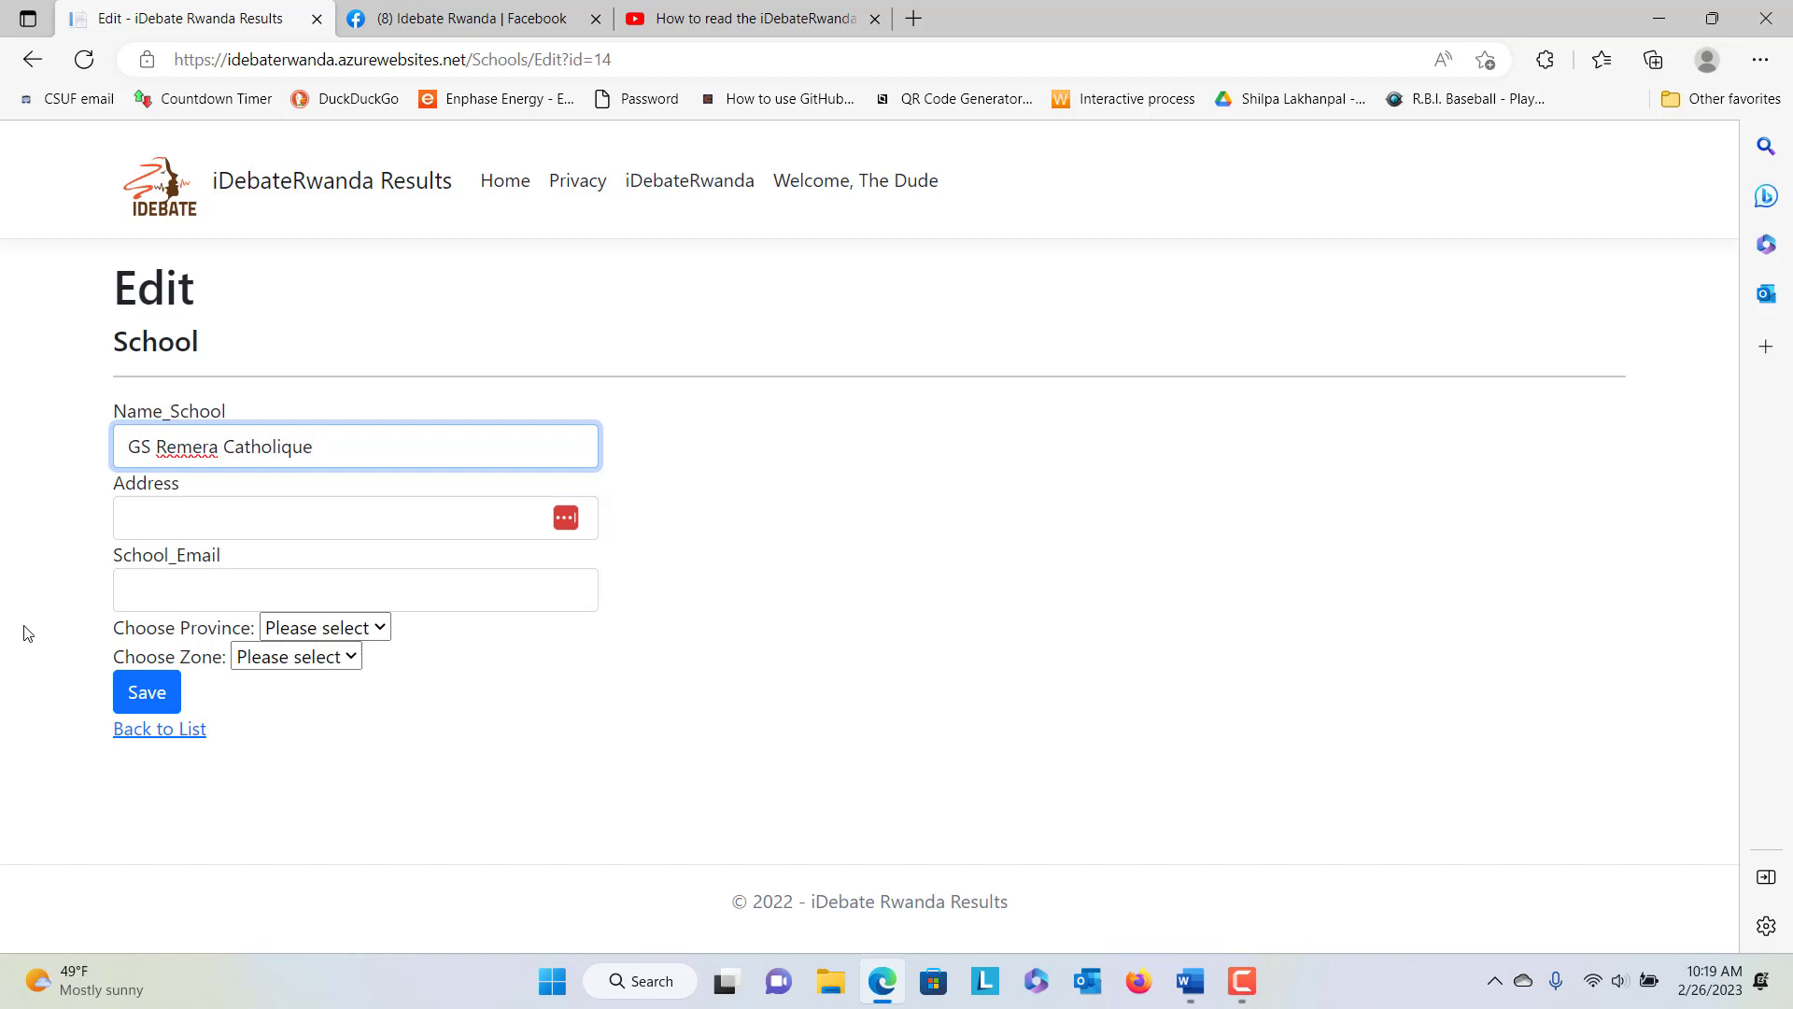
click(169, 516)
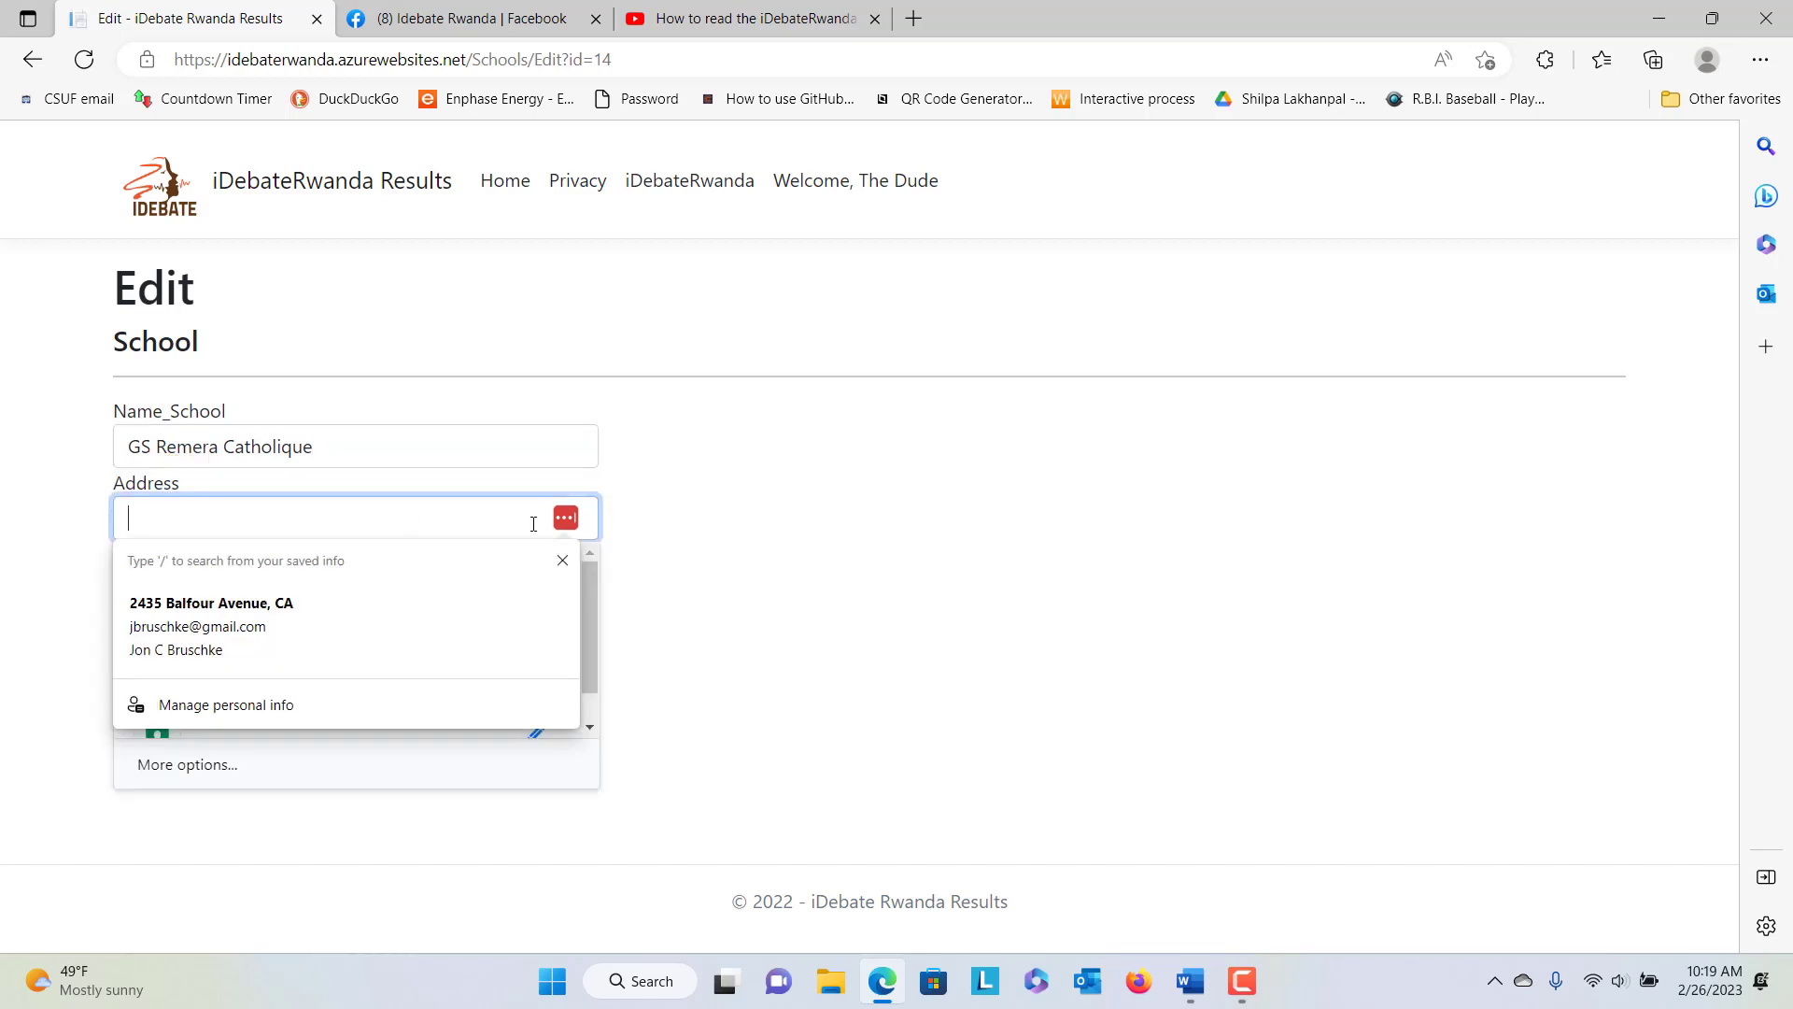
click(995, 553)
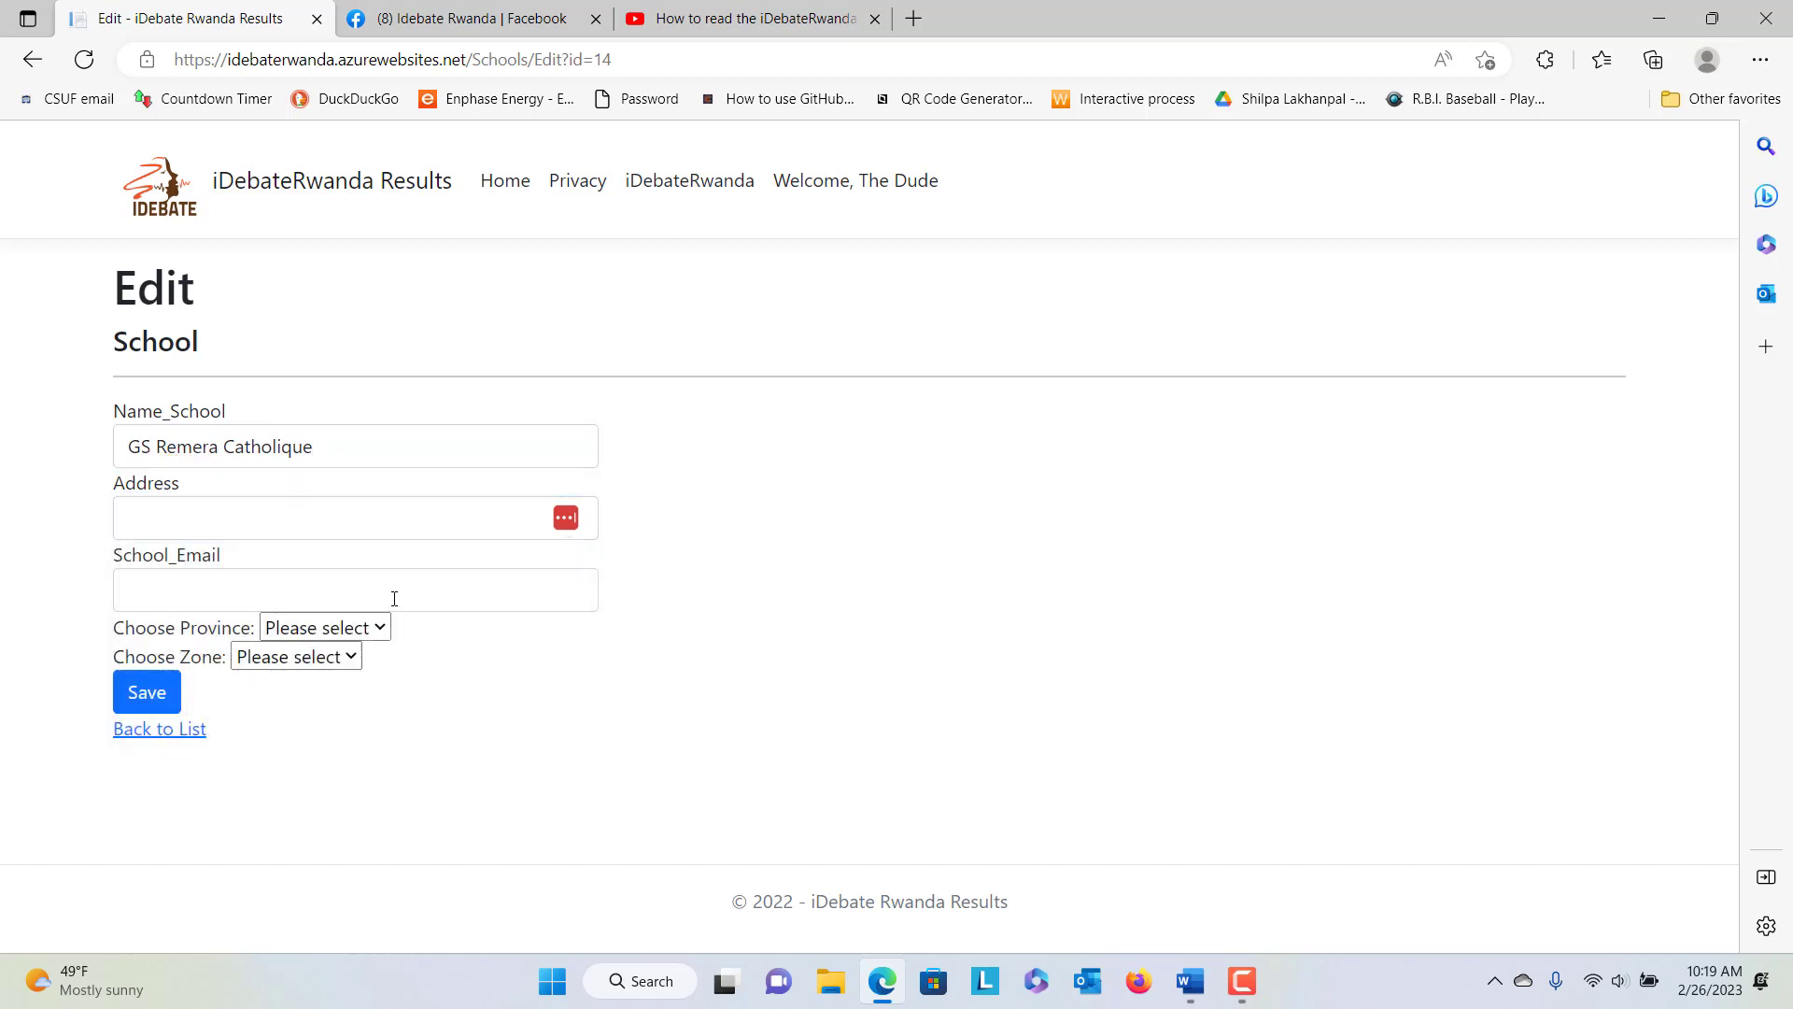
click(378, 627)
click(472, 665)
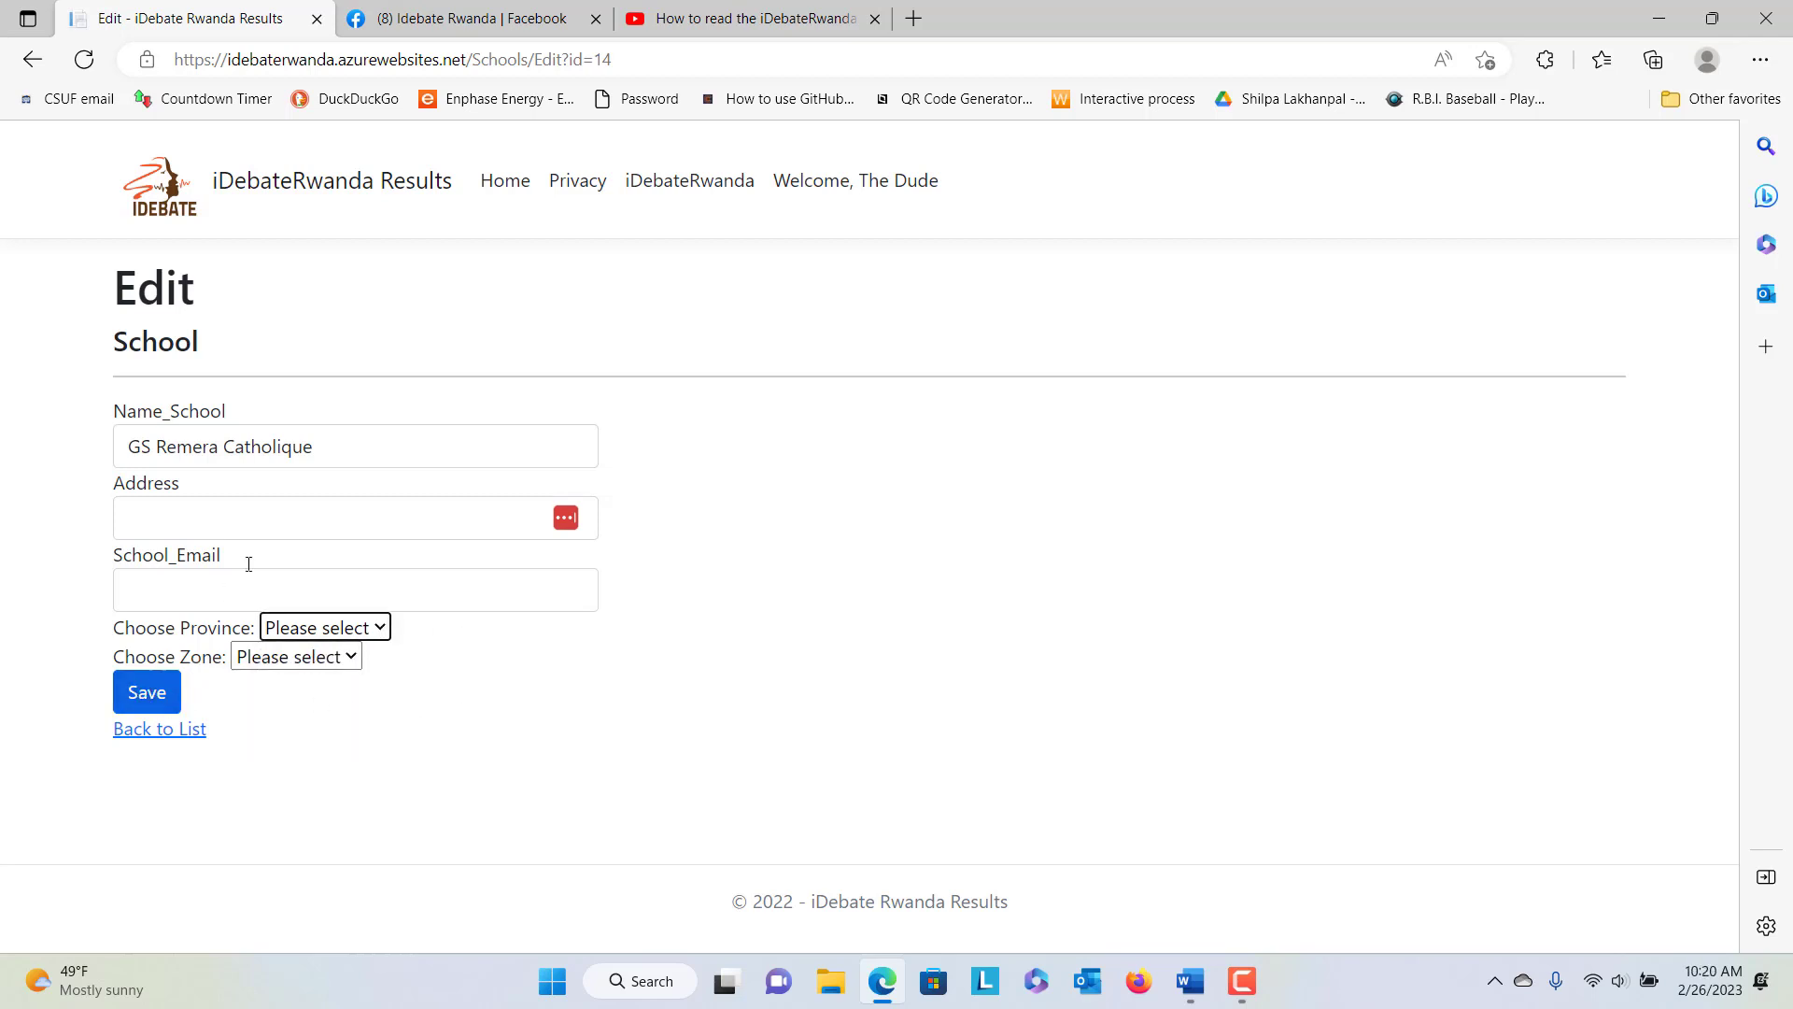
click(143, 691)
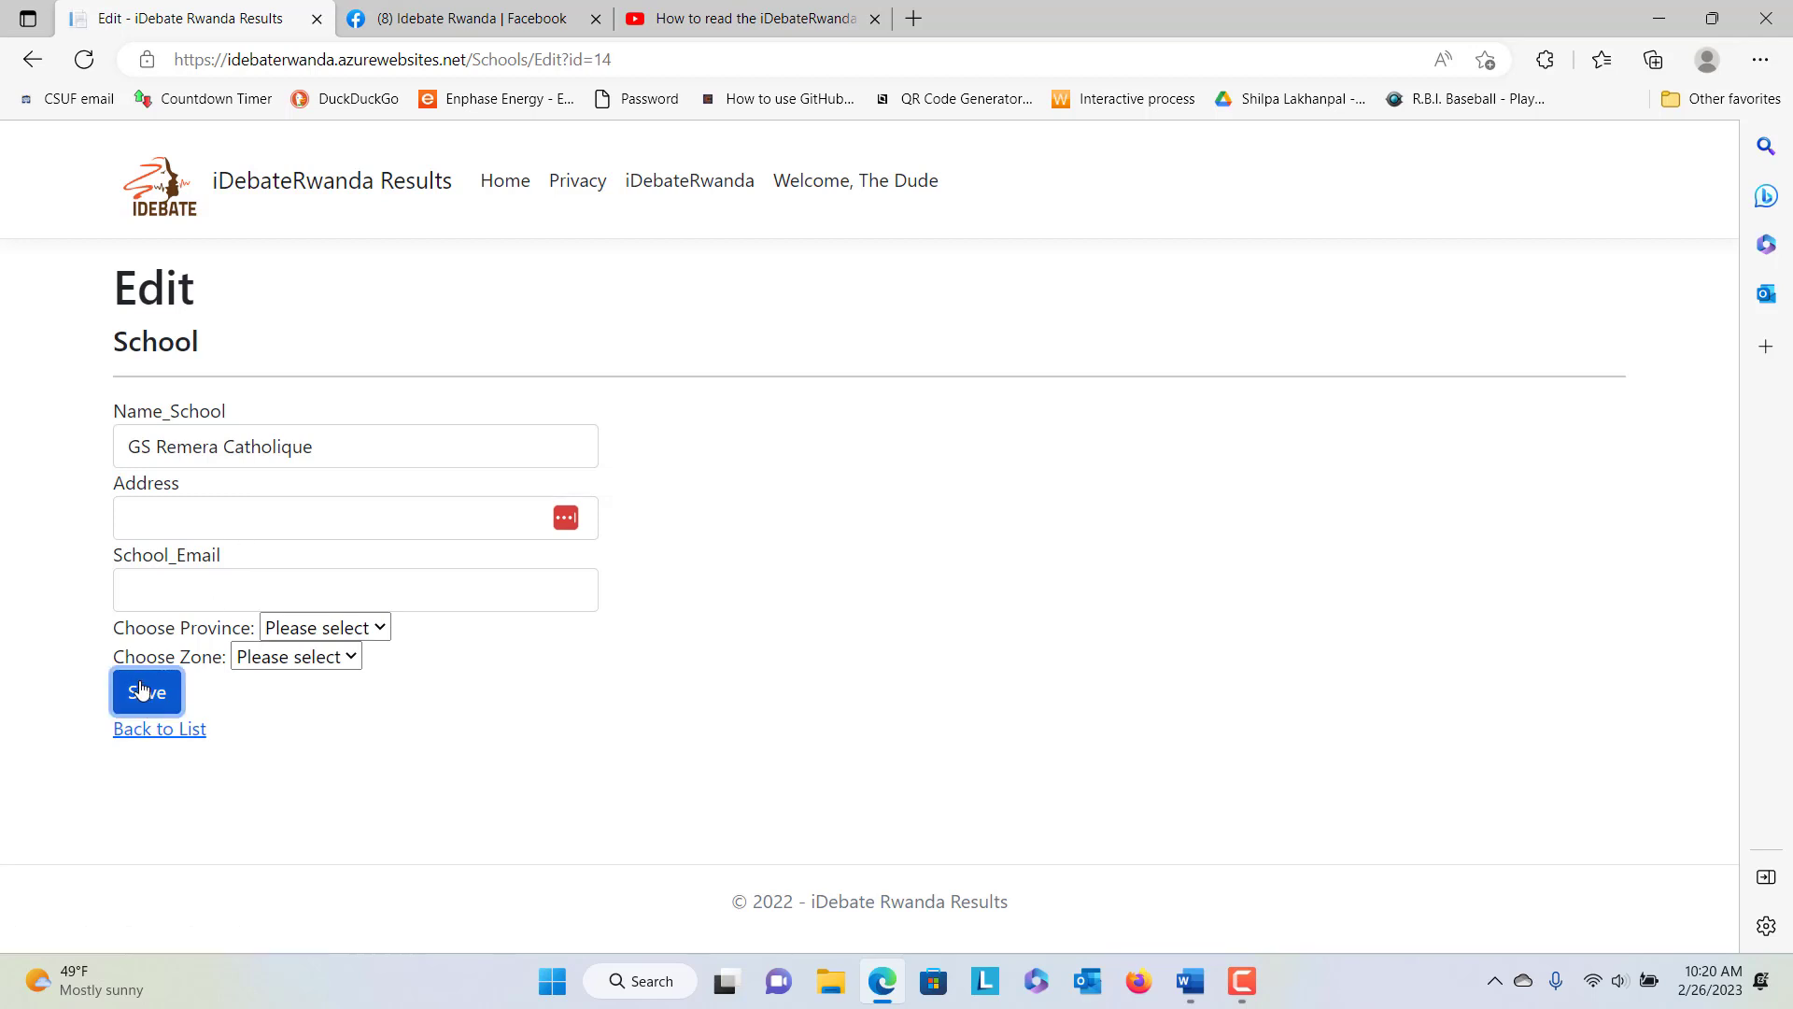
click(143, 691)
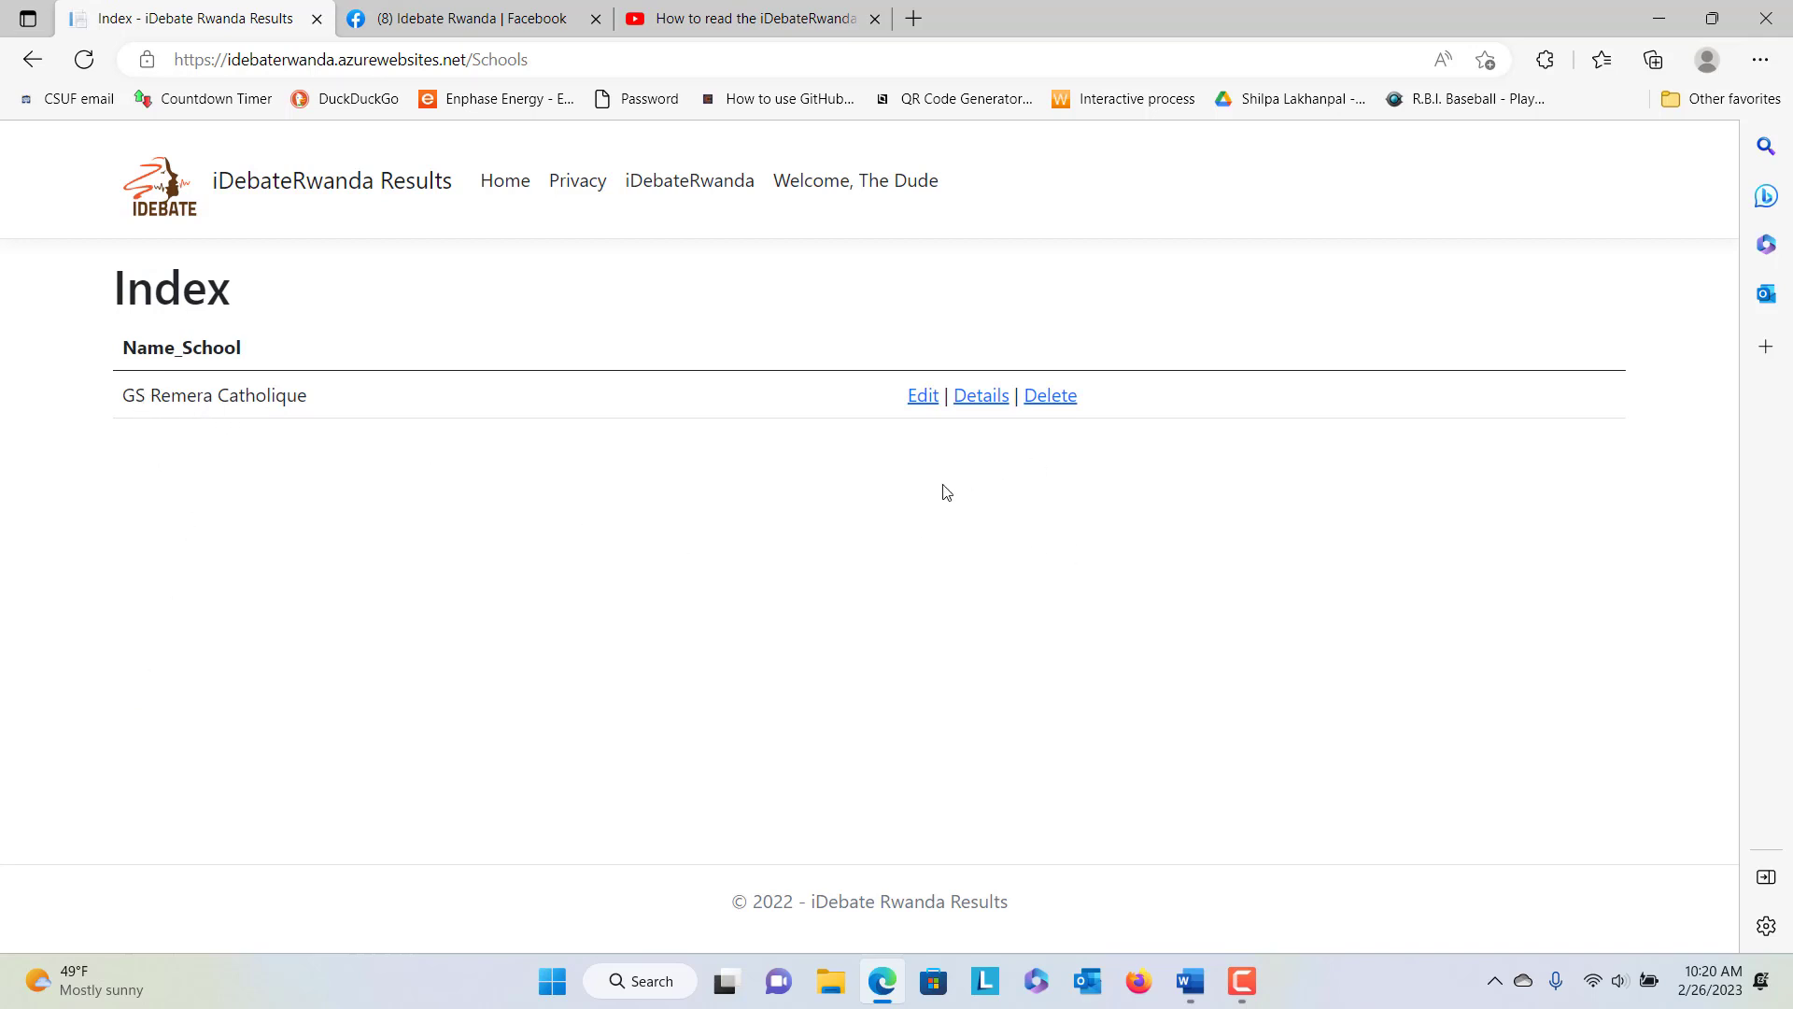
Go to Home, open the Students list and edit the first student's record
click(506, 190)
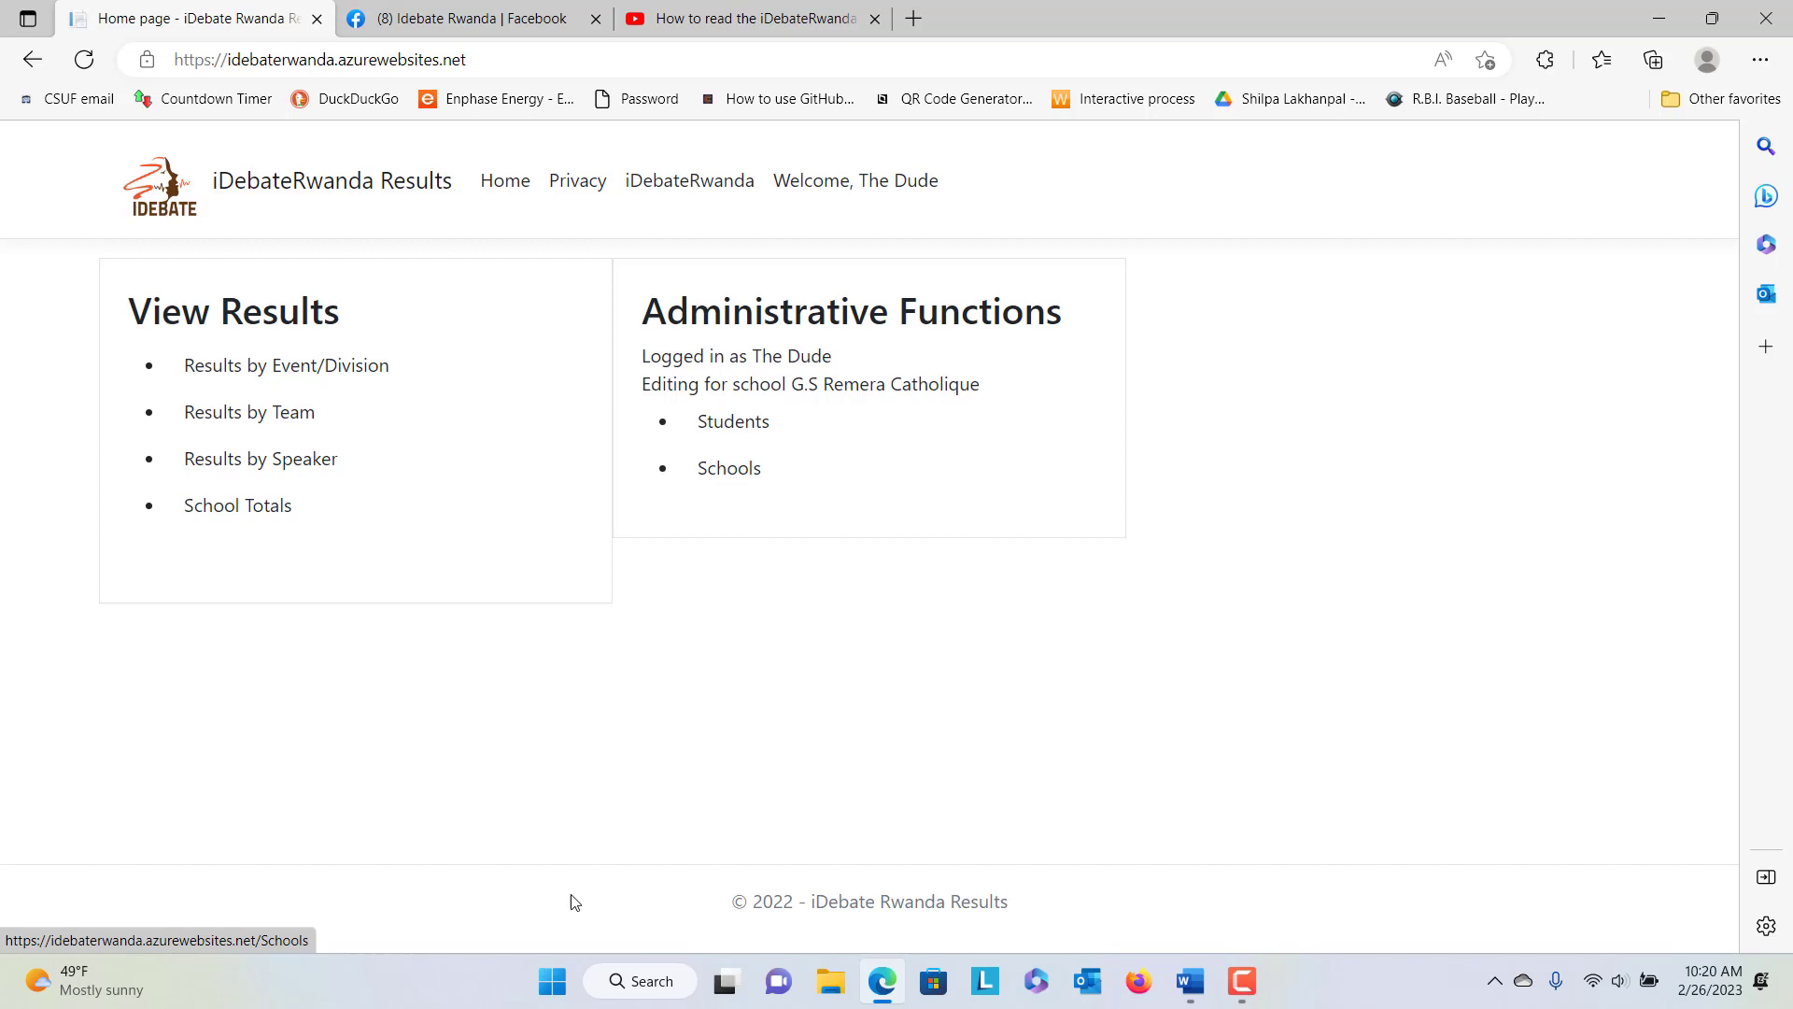
click(731, 432)
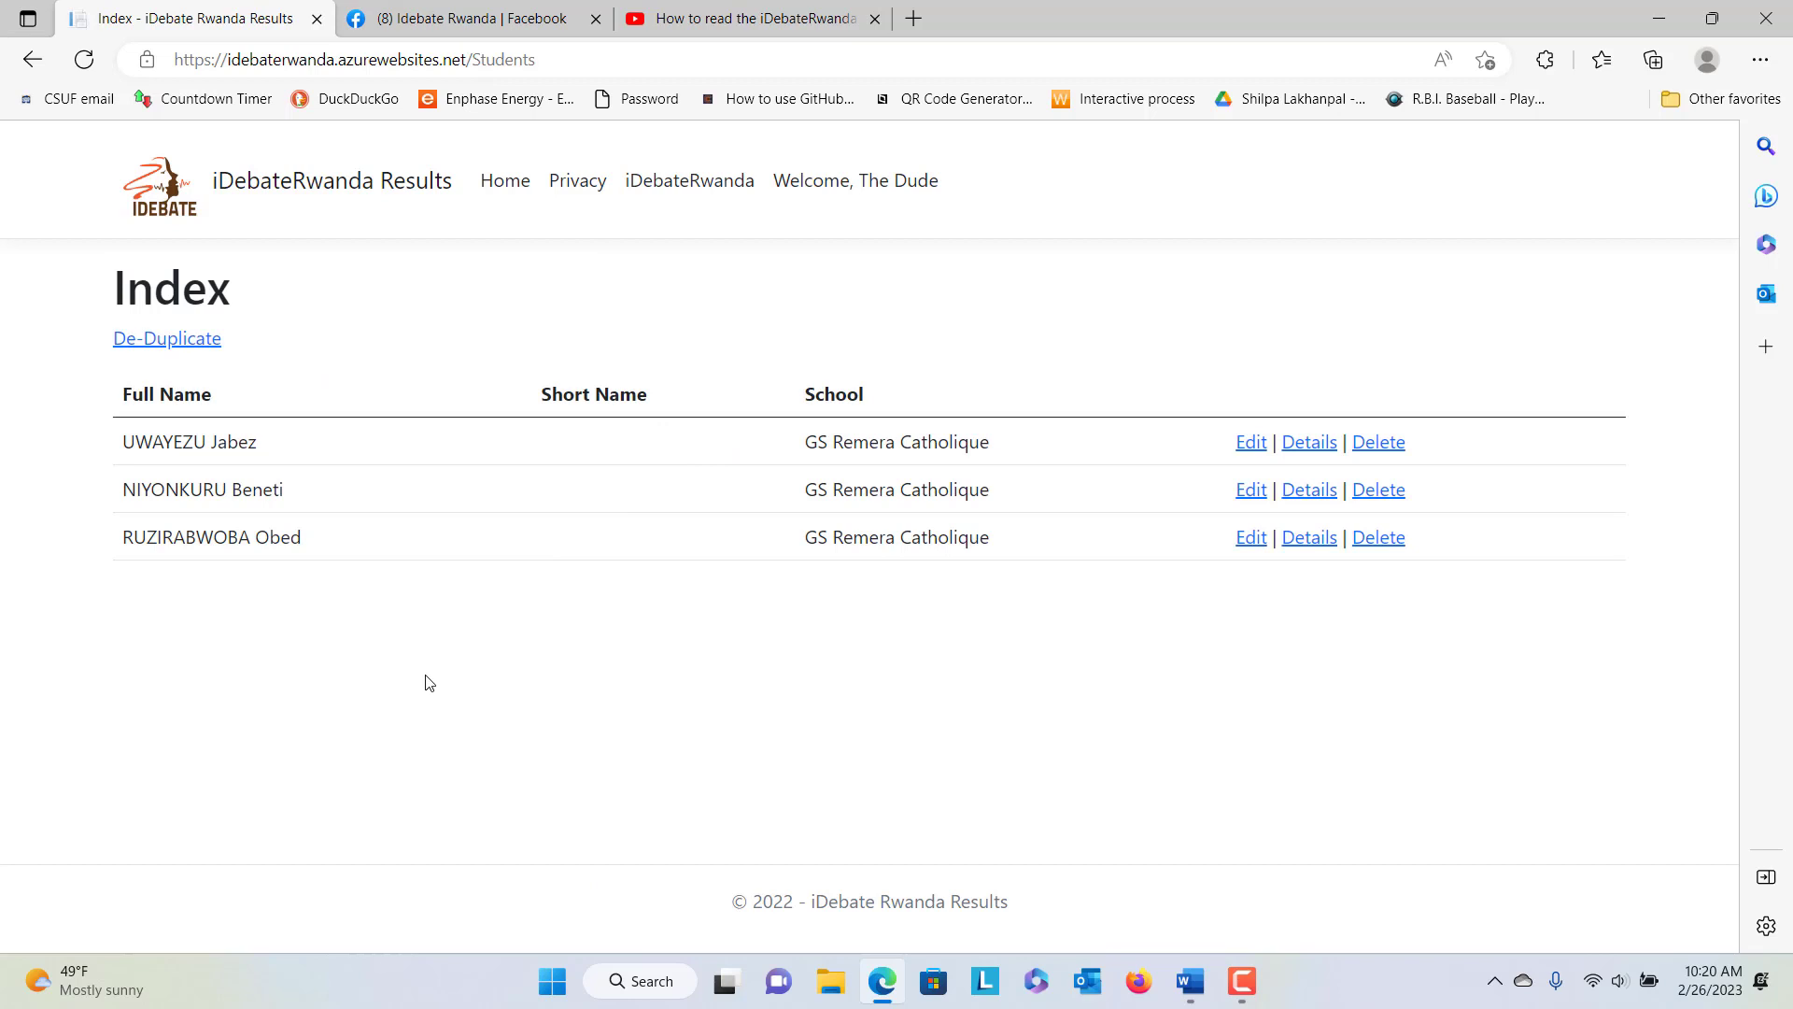
click(1252, 448)
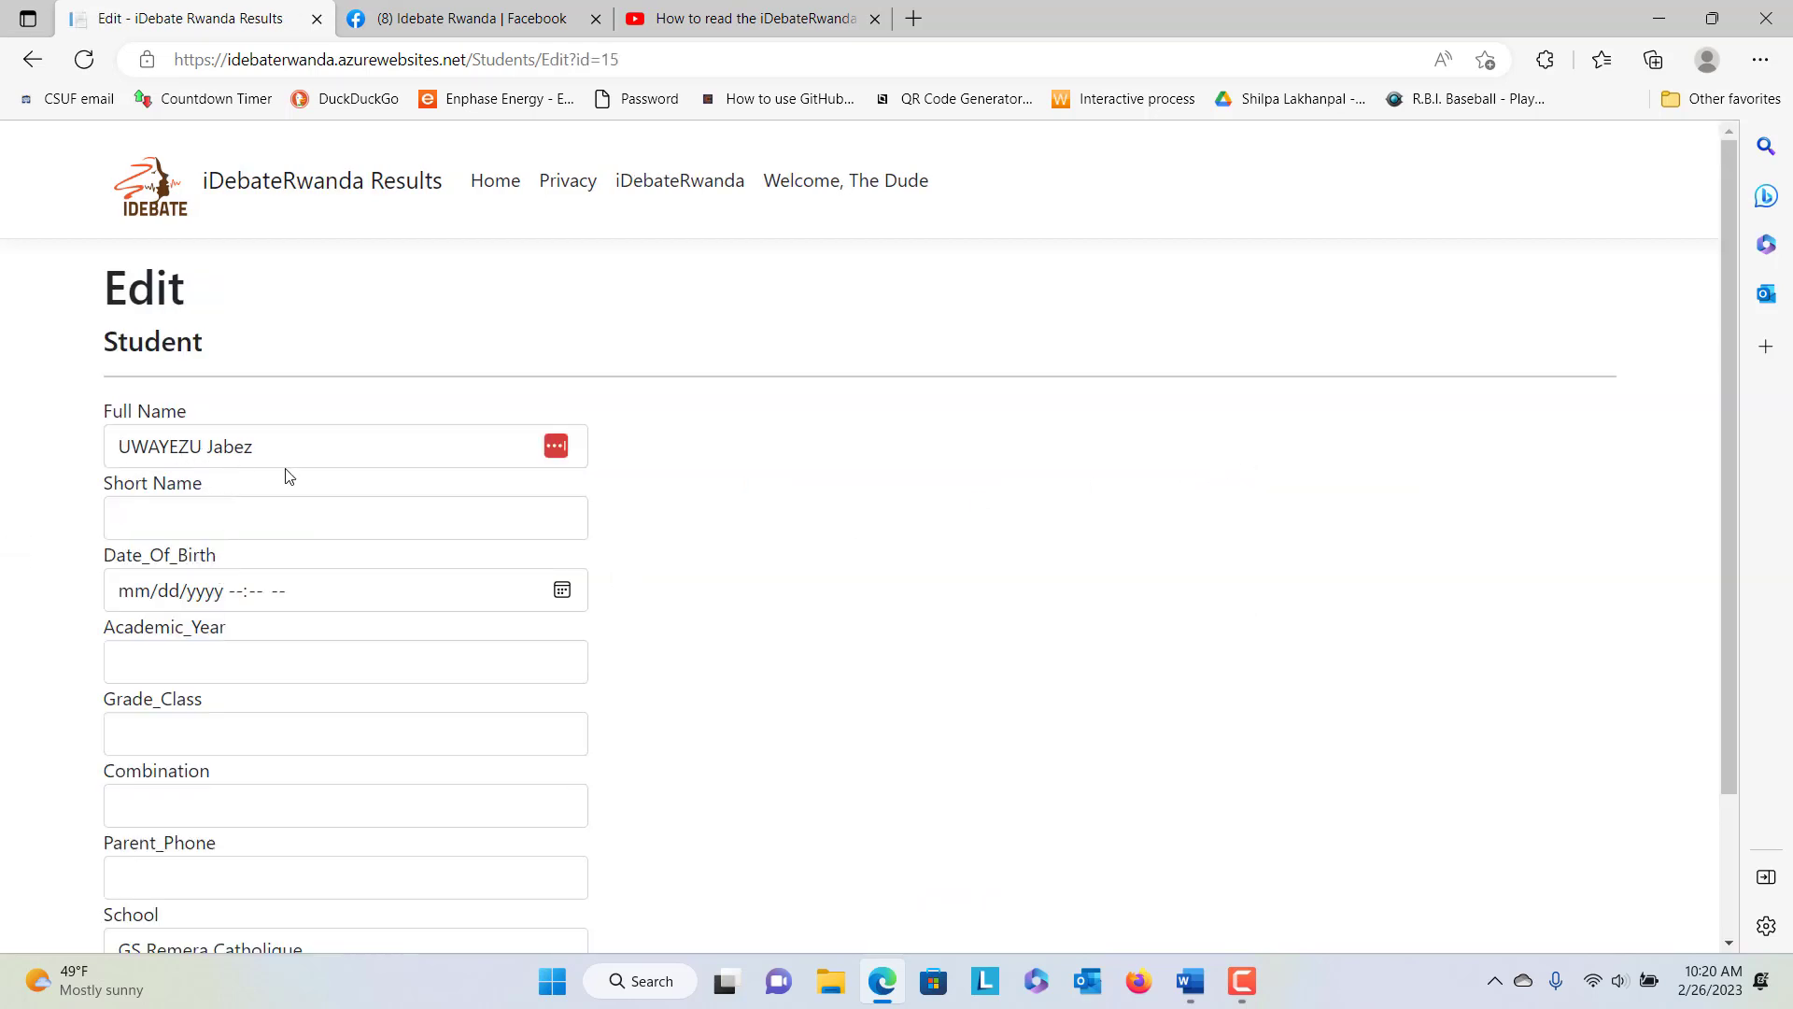
Enter the student's first name as the Short Name, keeping GS Remera Catholique as the school
click(176, 515)
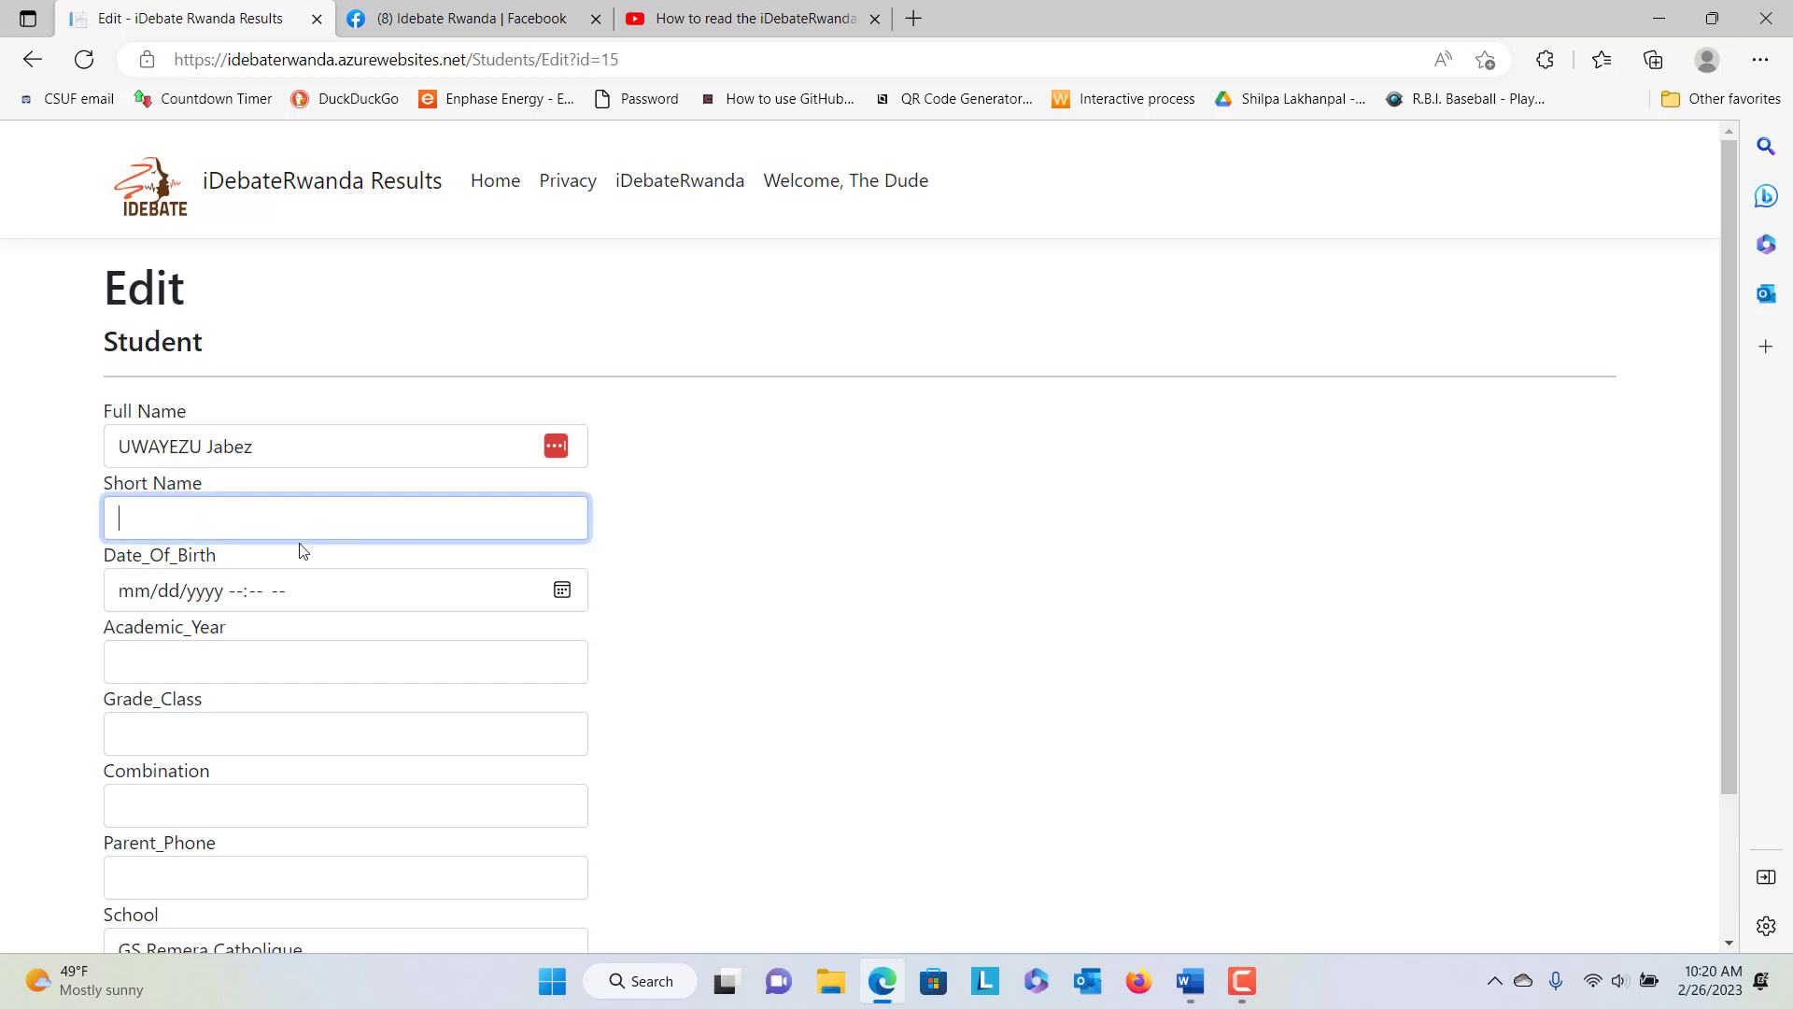
click(668, 548)
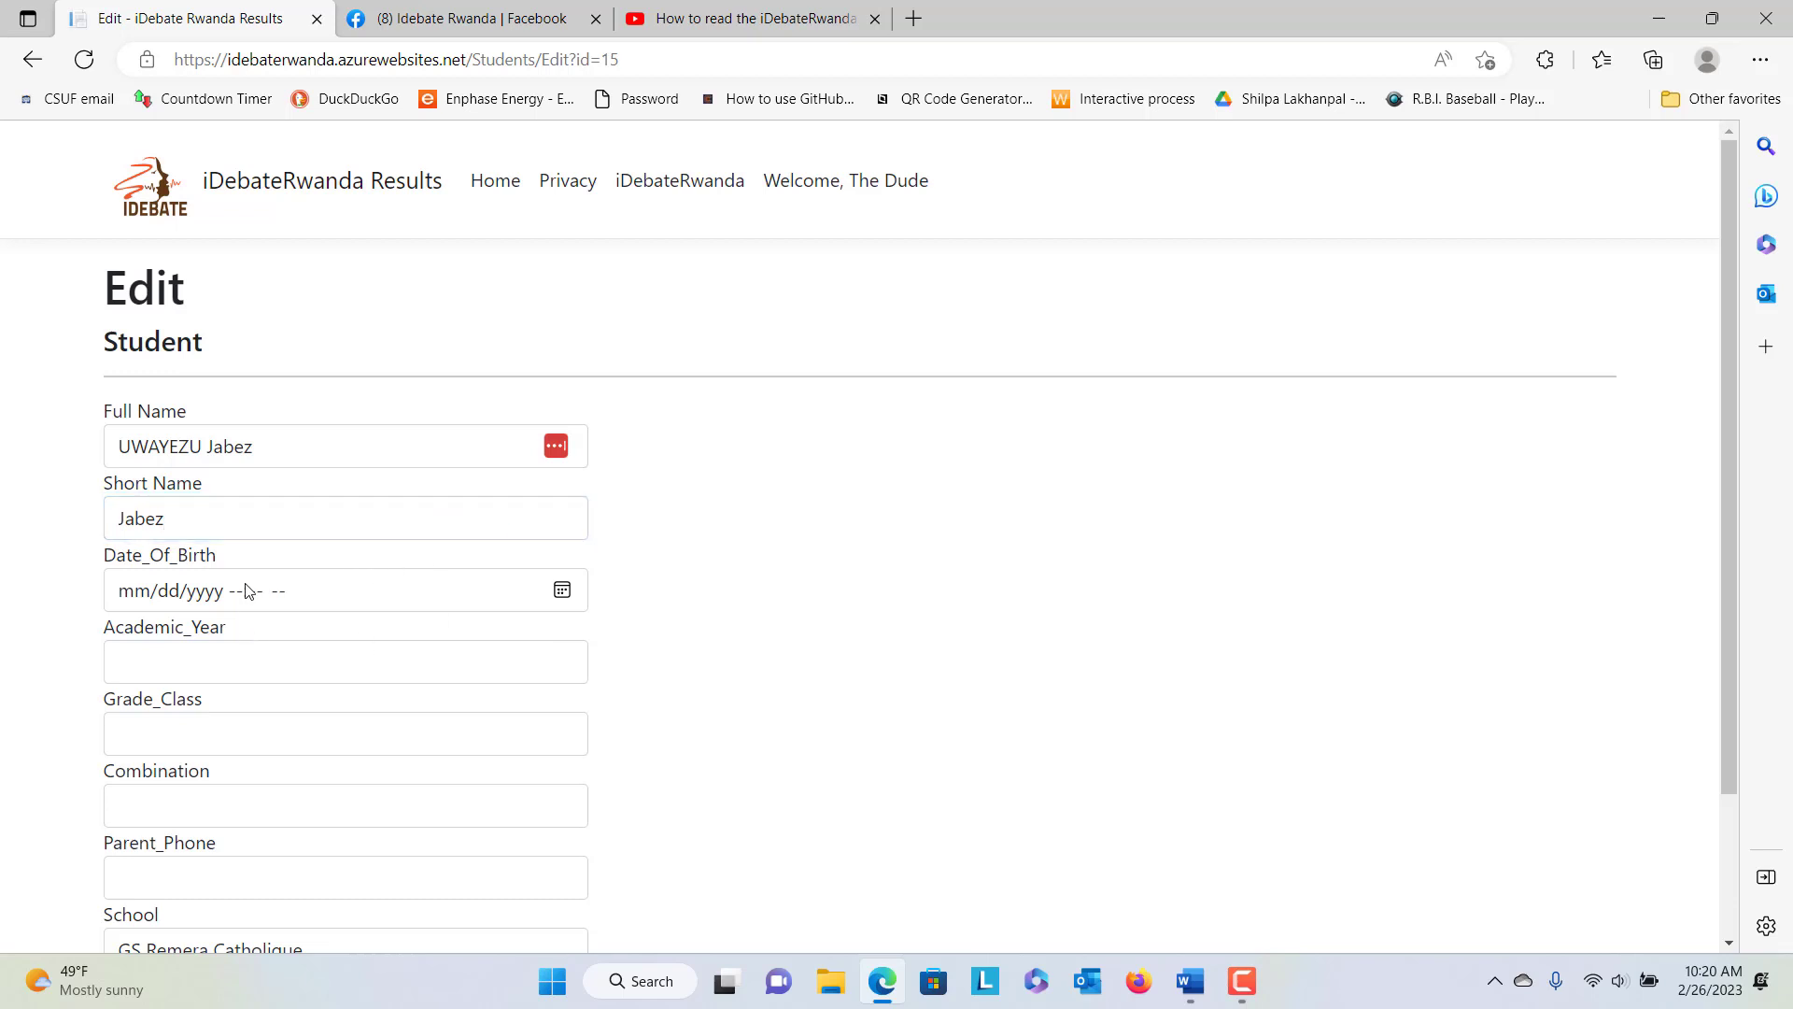
scroll(248, 591, down, 1)
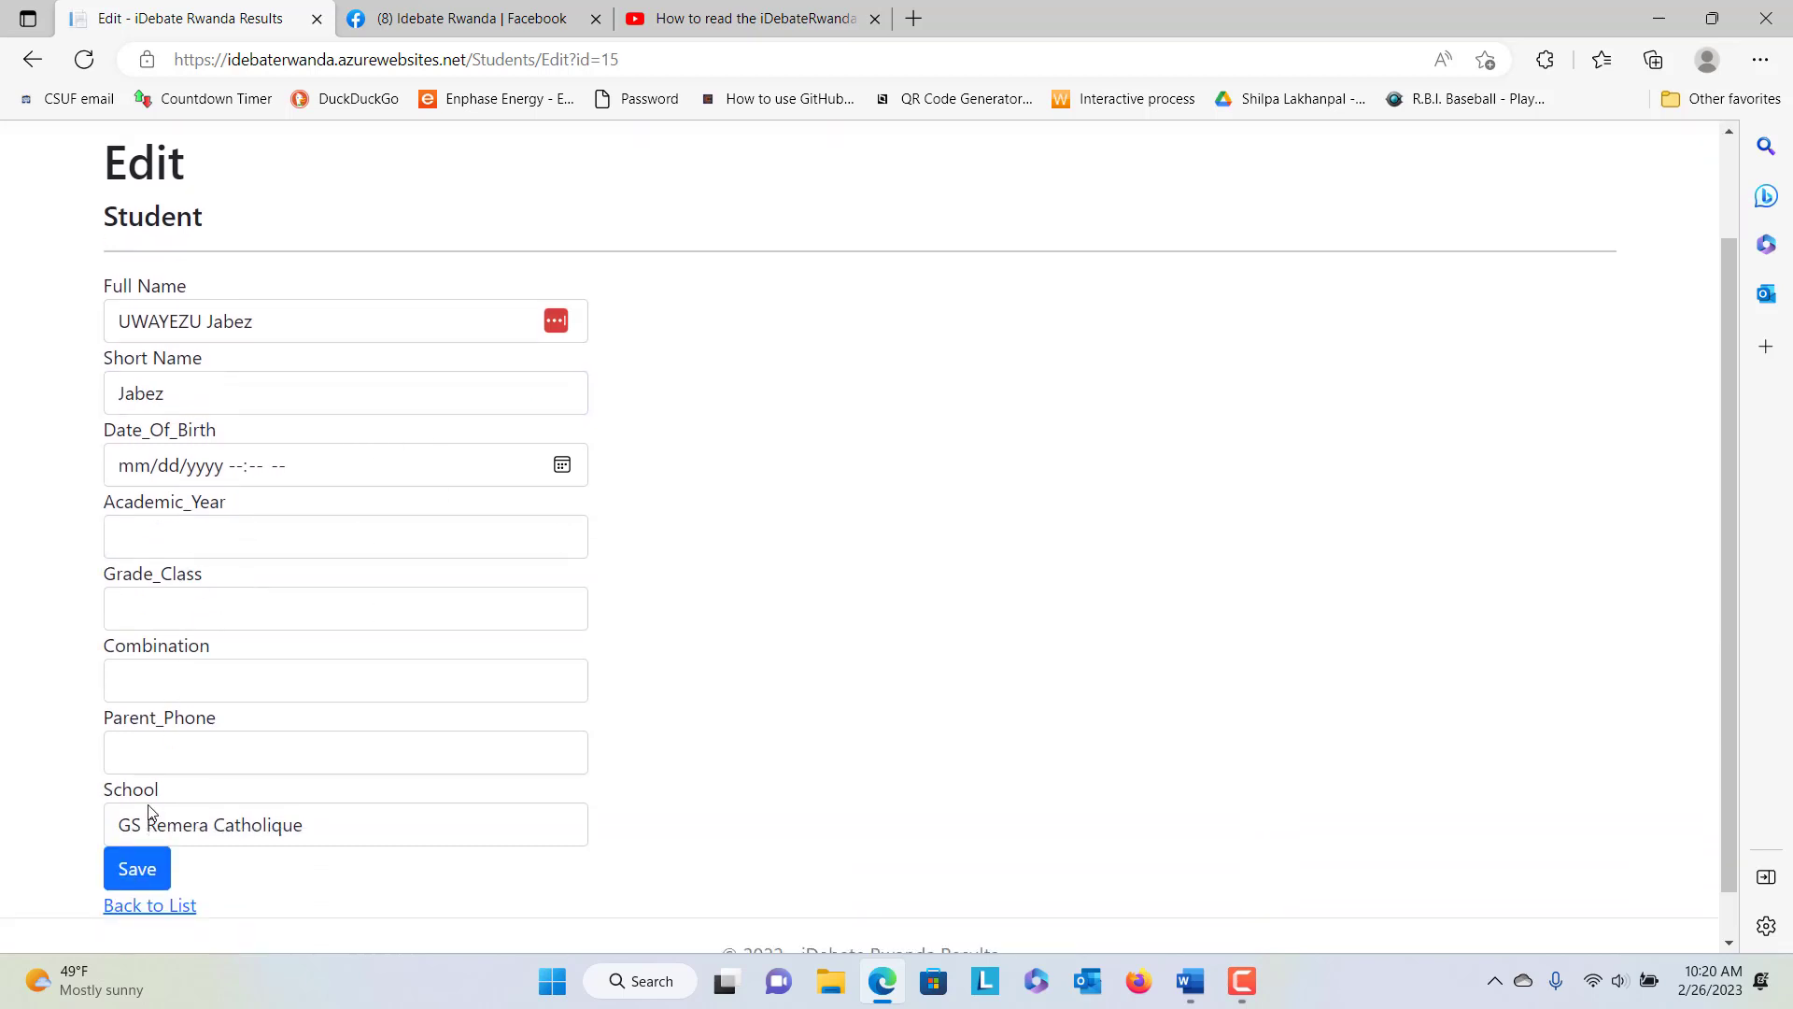
click(293, 833)
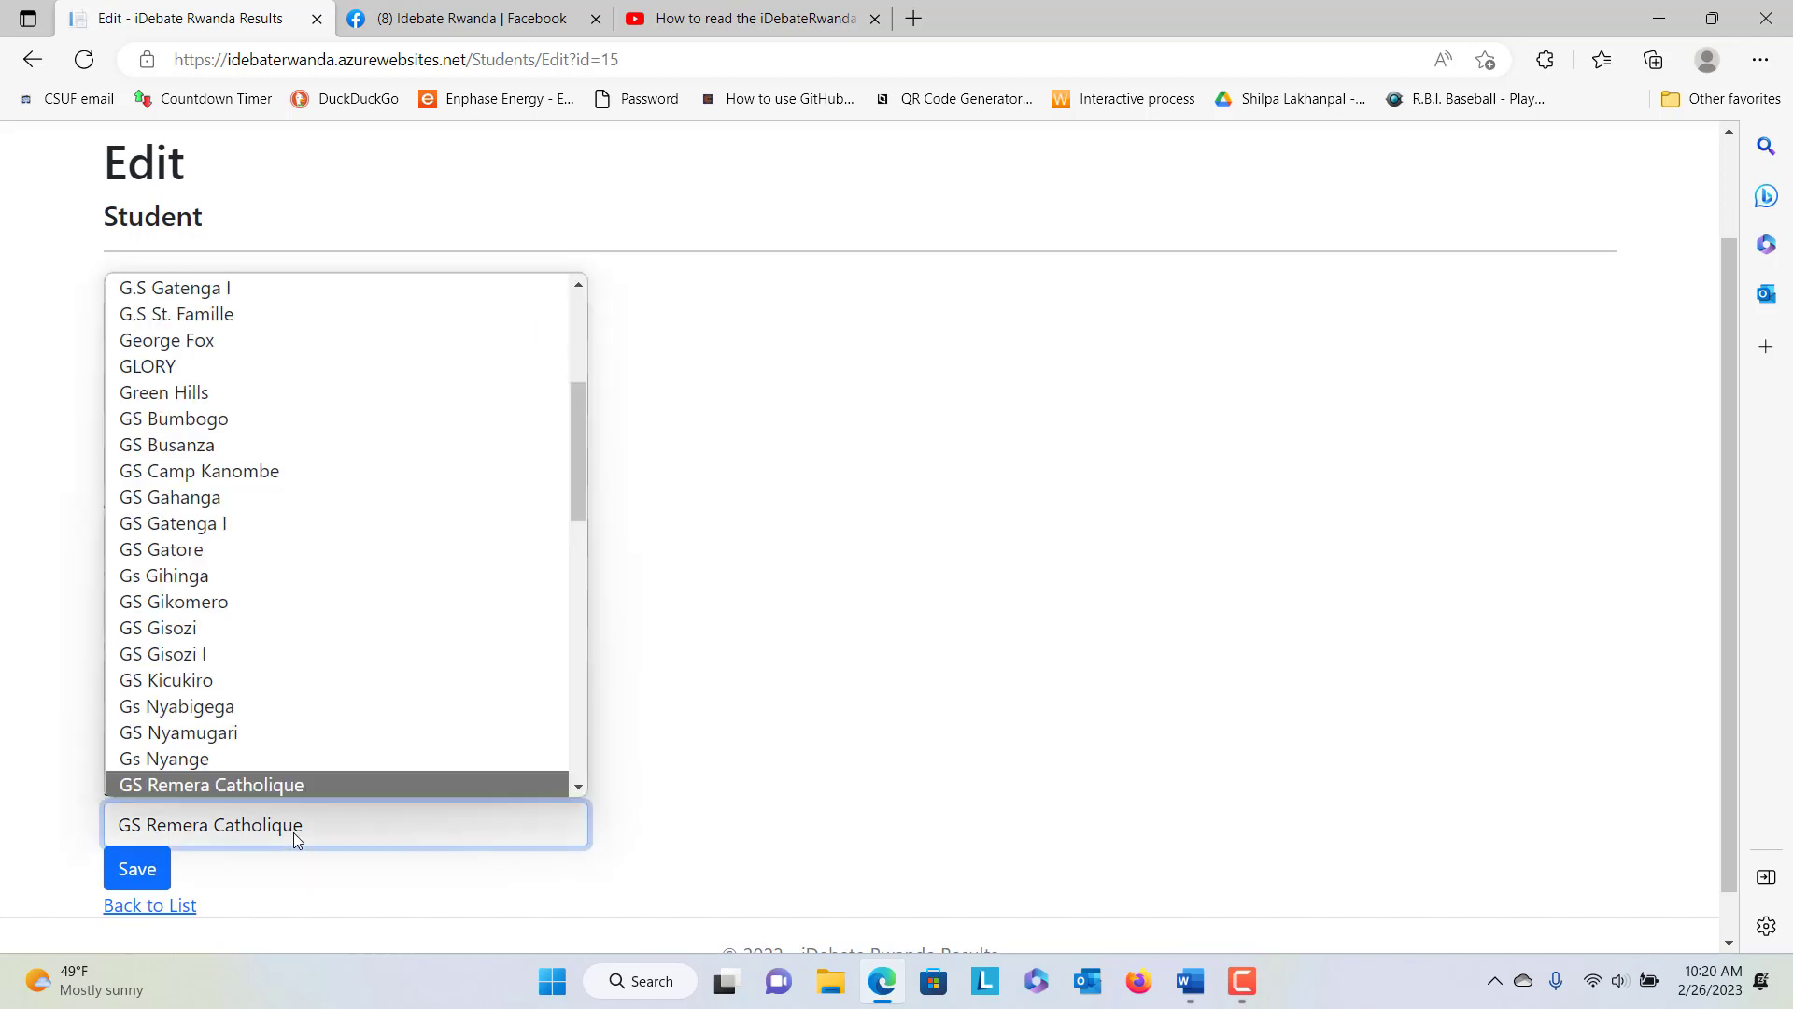
click(293, 832)
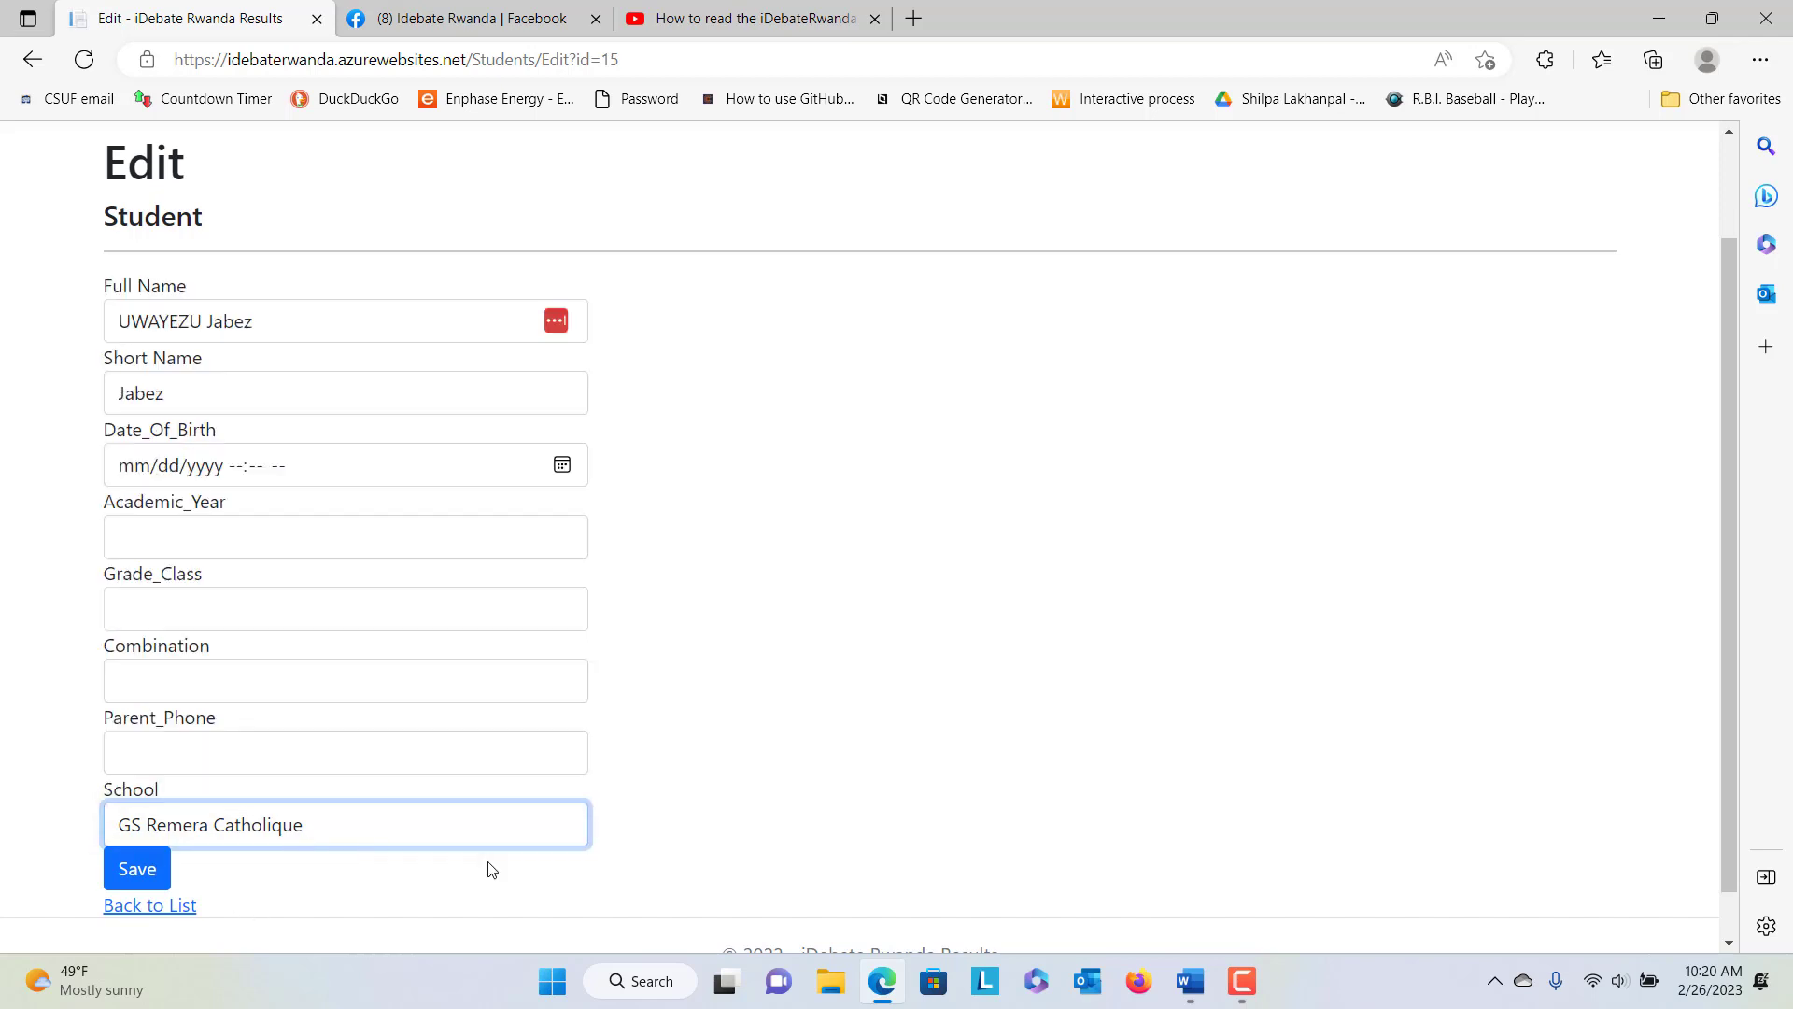
click(696, 794)
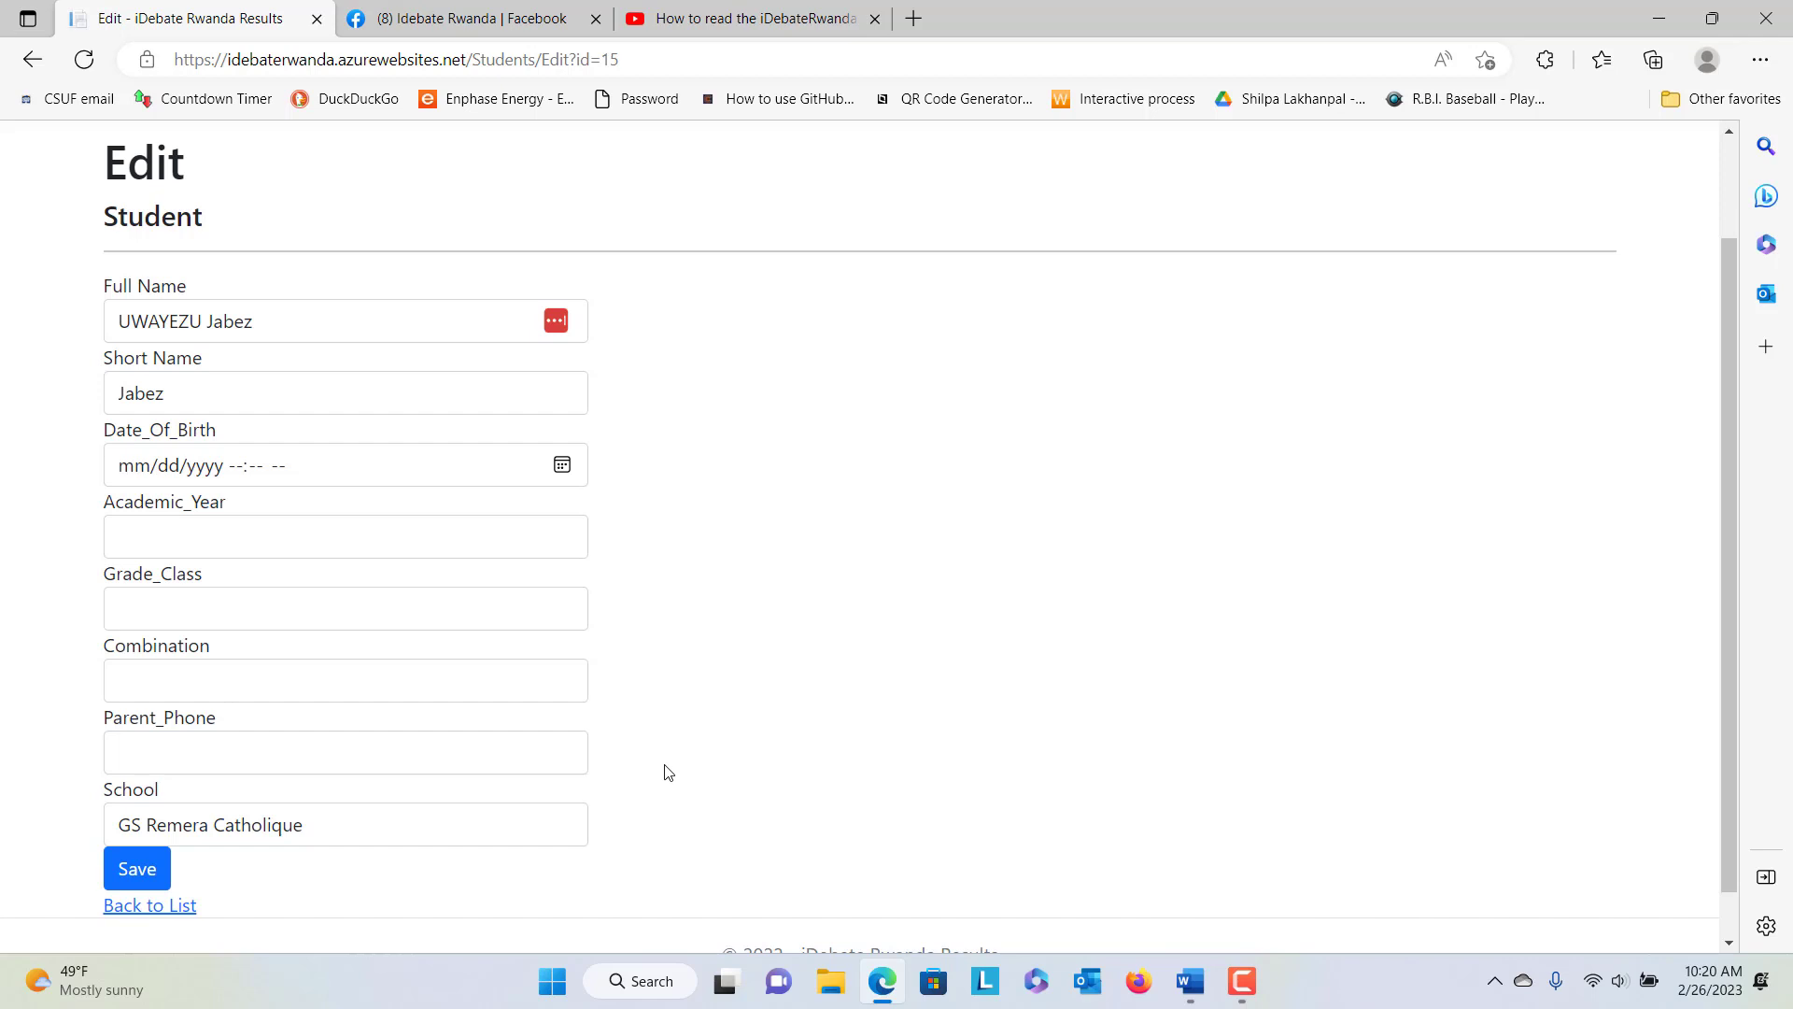
scroll(344, 872, down, 1)
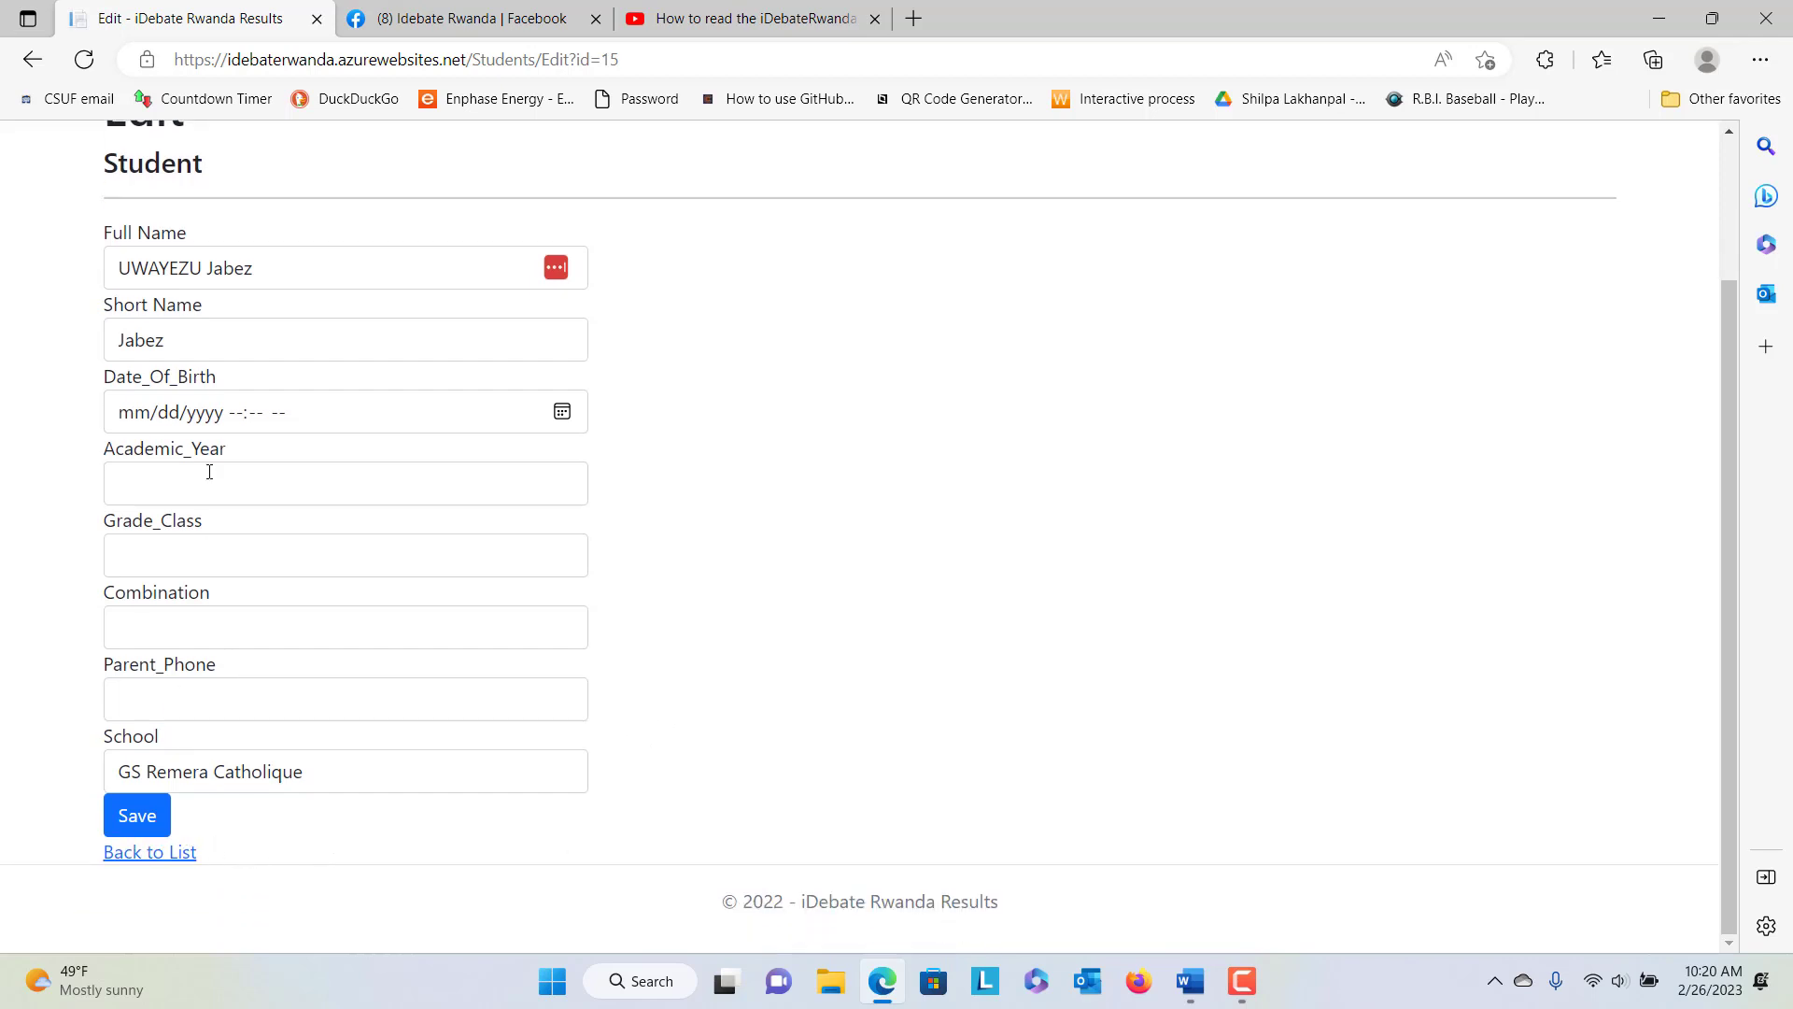
Retype the all-caps surname in the Full Name in title case and save the student
click(284, 272)
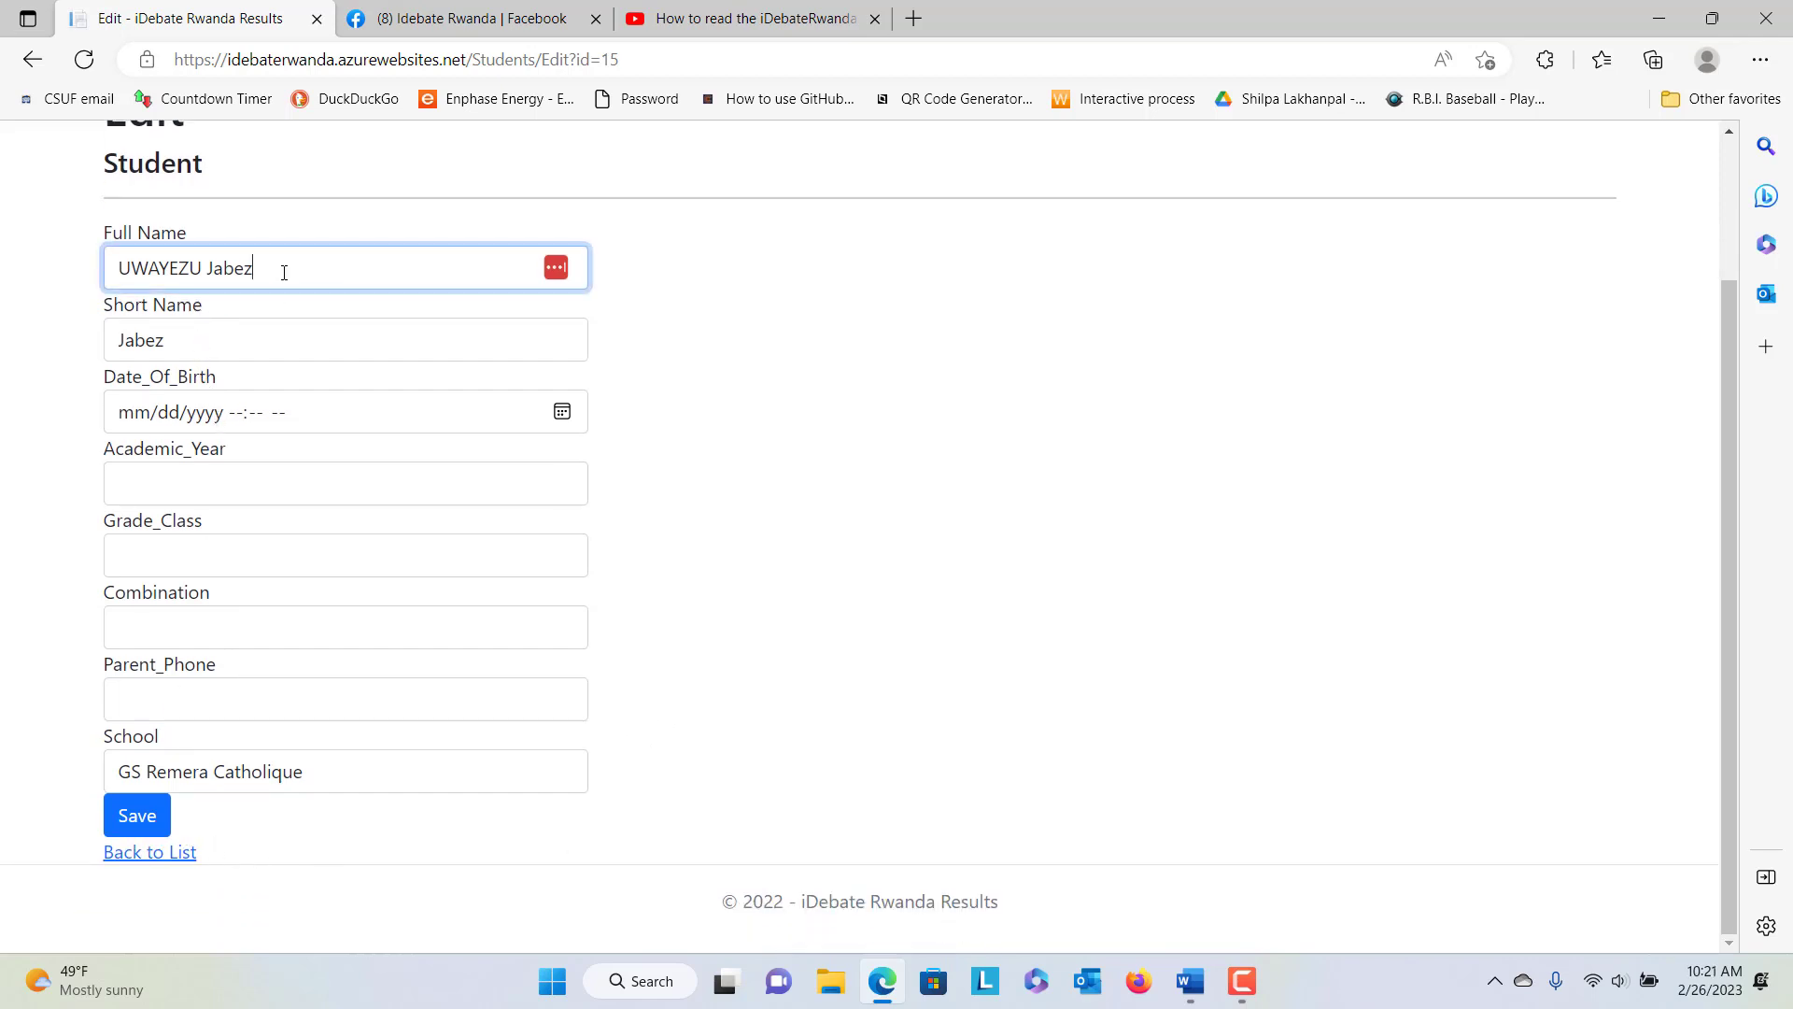
click(132, 270)
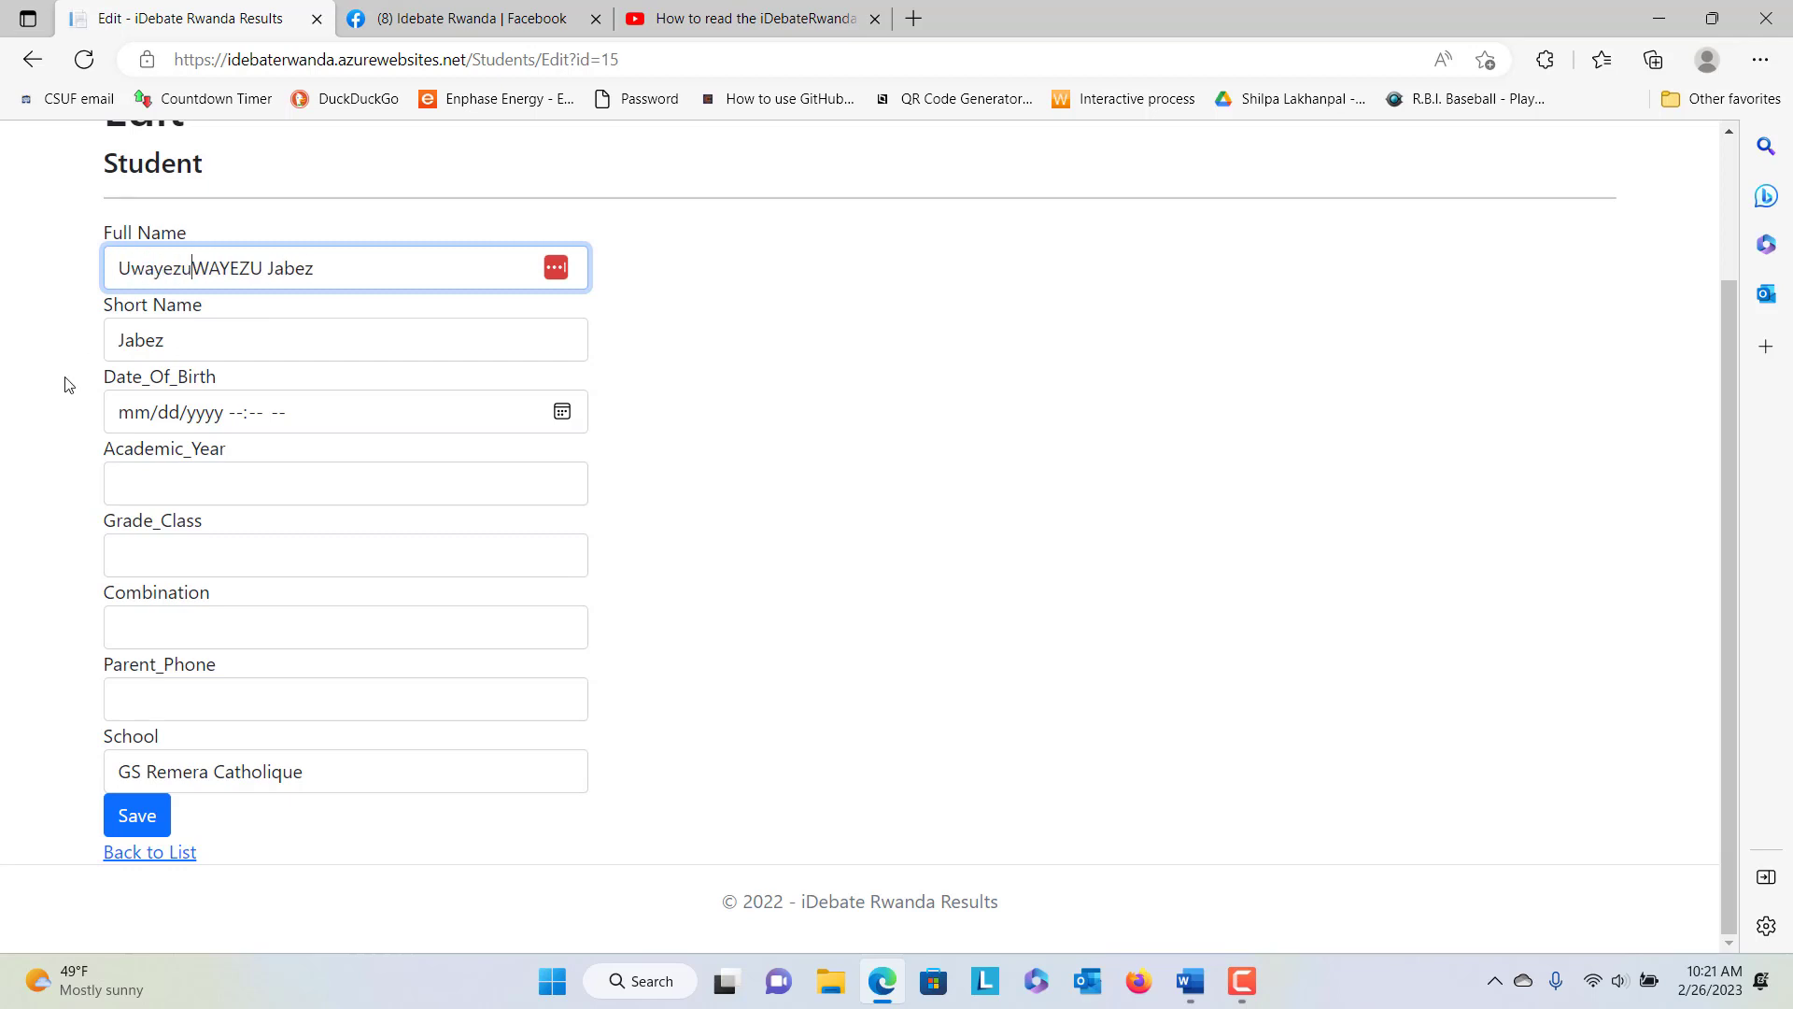
key(shift+Right)
key(shift+Right)
key(shift+Right)
key(shift+Right)
key(shift+Right)
key(shift+Right)
key(Delete)
click(131, 818)
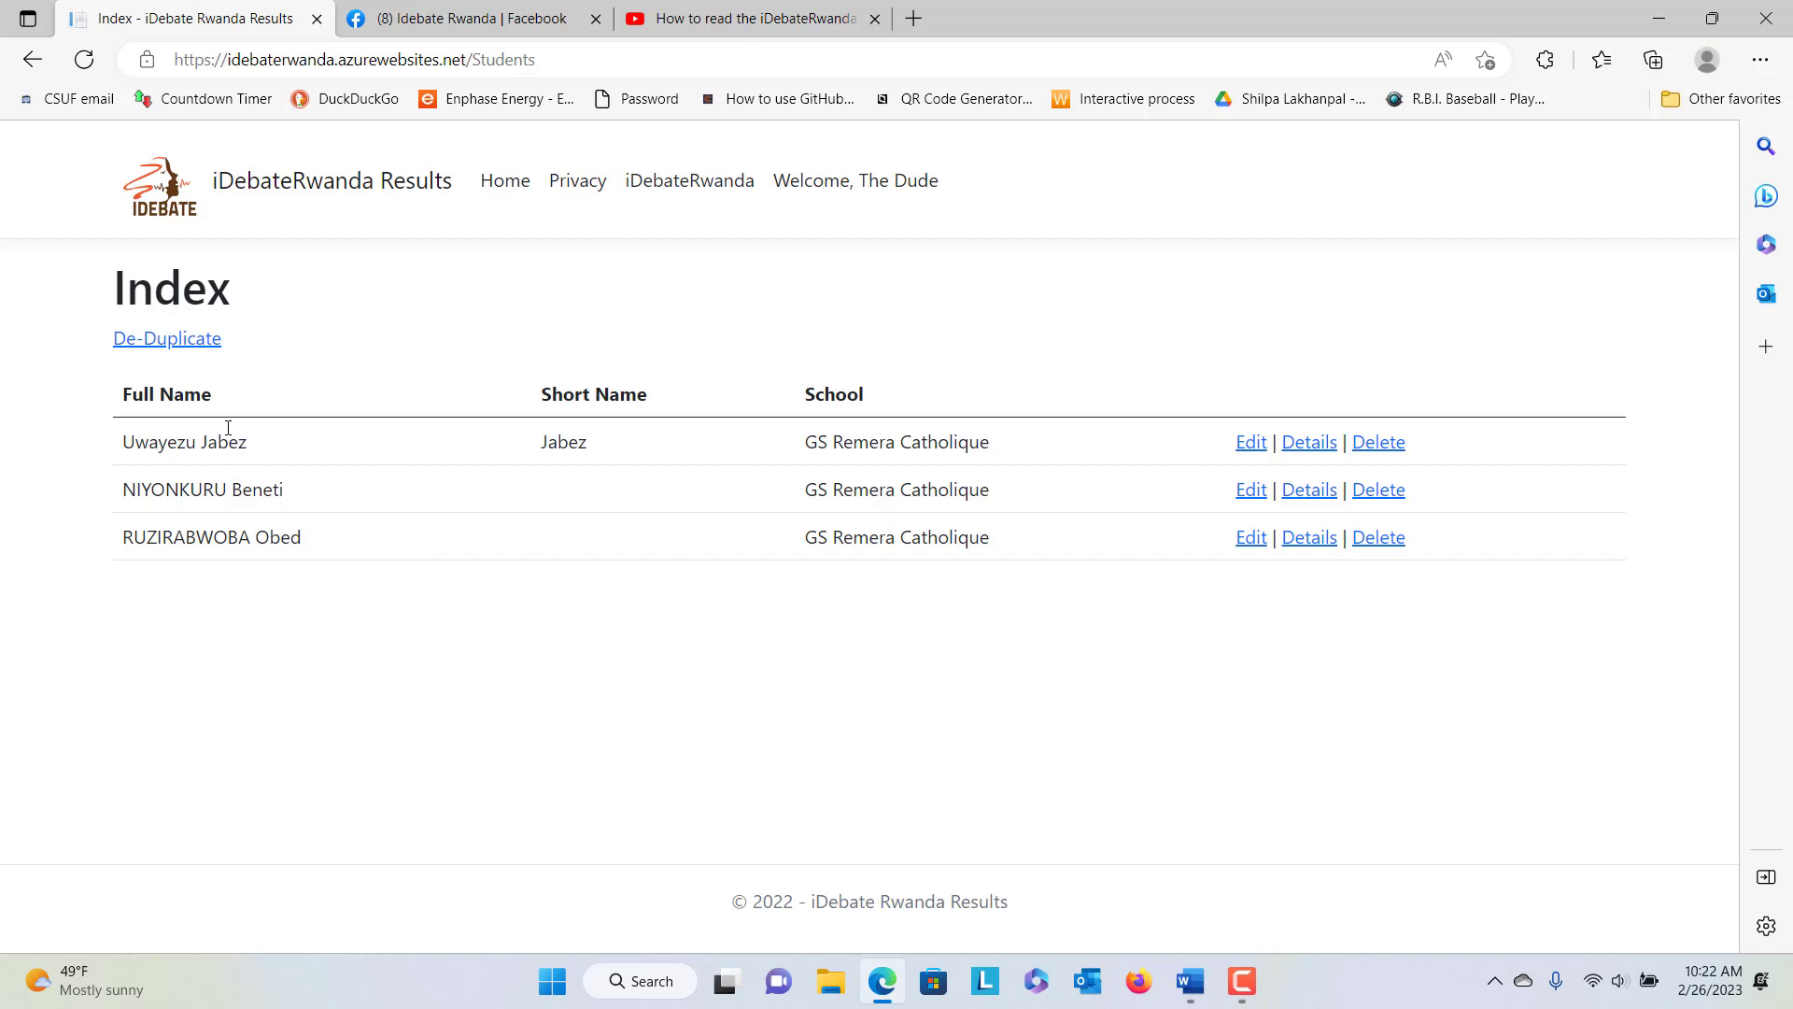
Open the De-Duplicator page from the Students Index
click(190, 348)
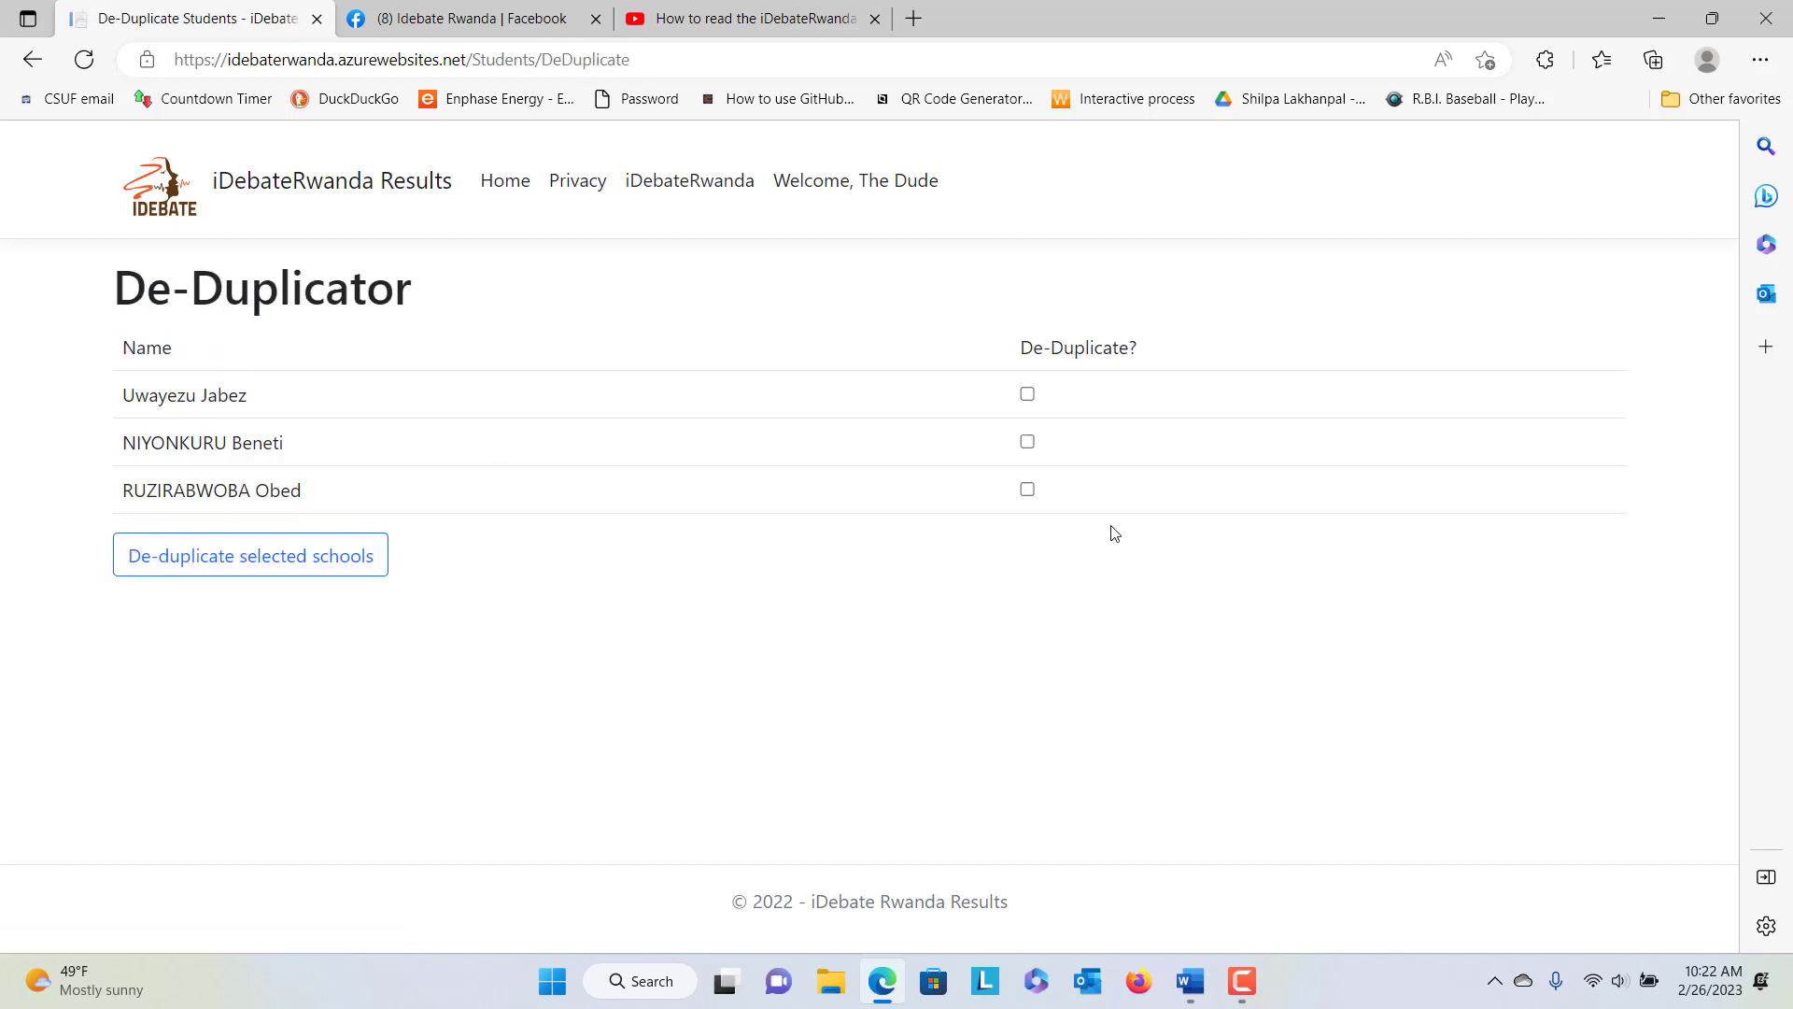
Tick the first two students in the De-Duplicator without merging, then revisit the Students list and return Home
click(1029, 395)
click(1028, 442)
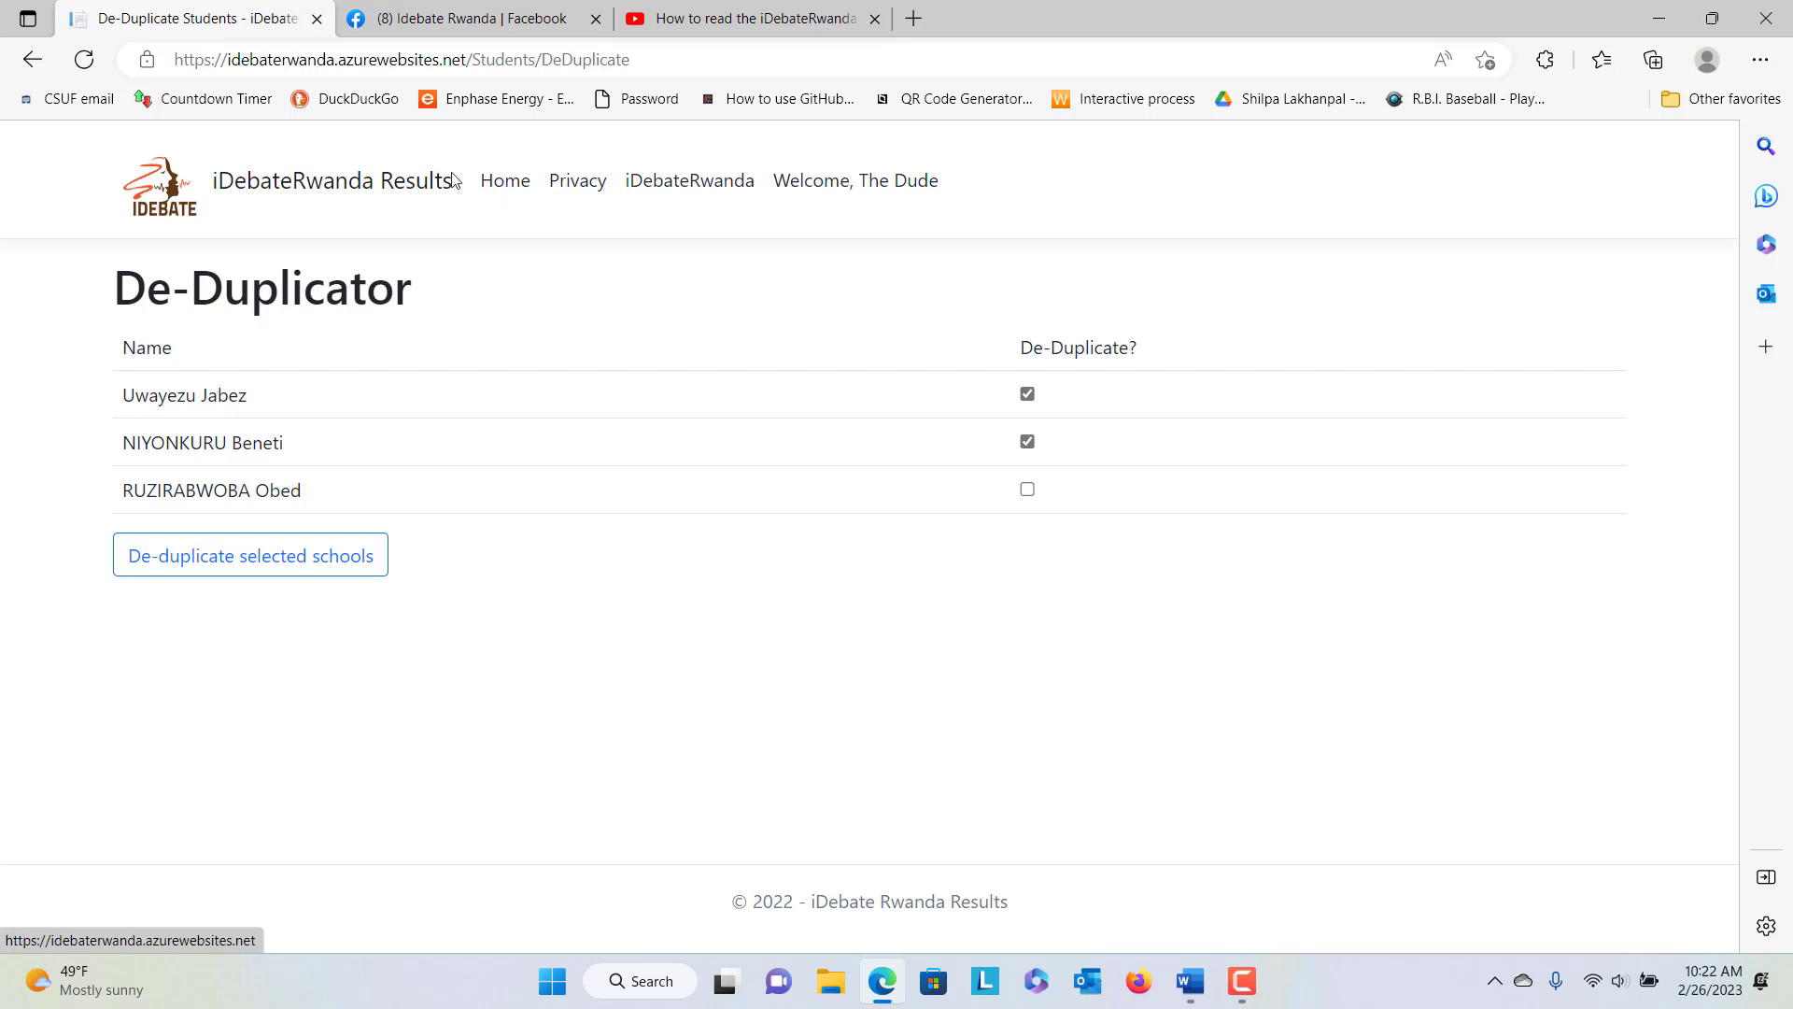
click(498, 185)
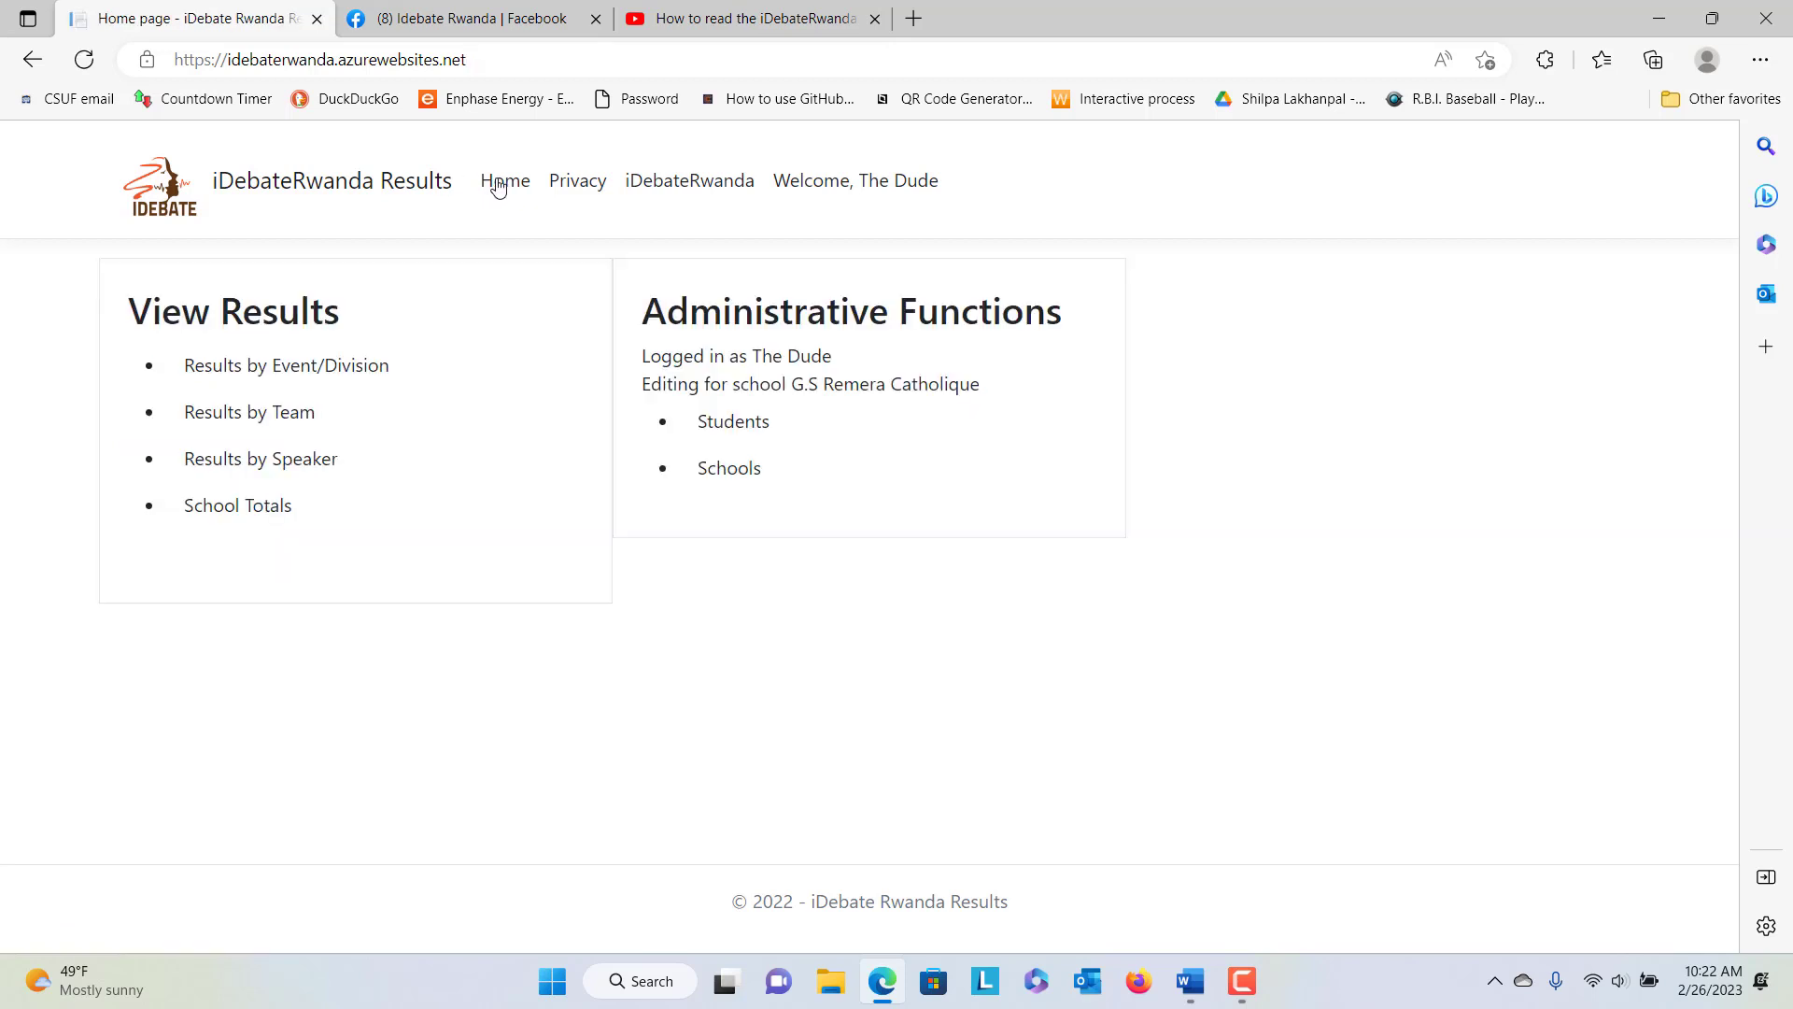
click(745, 435)
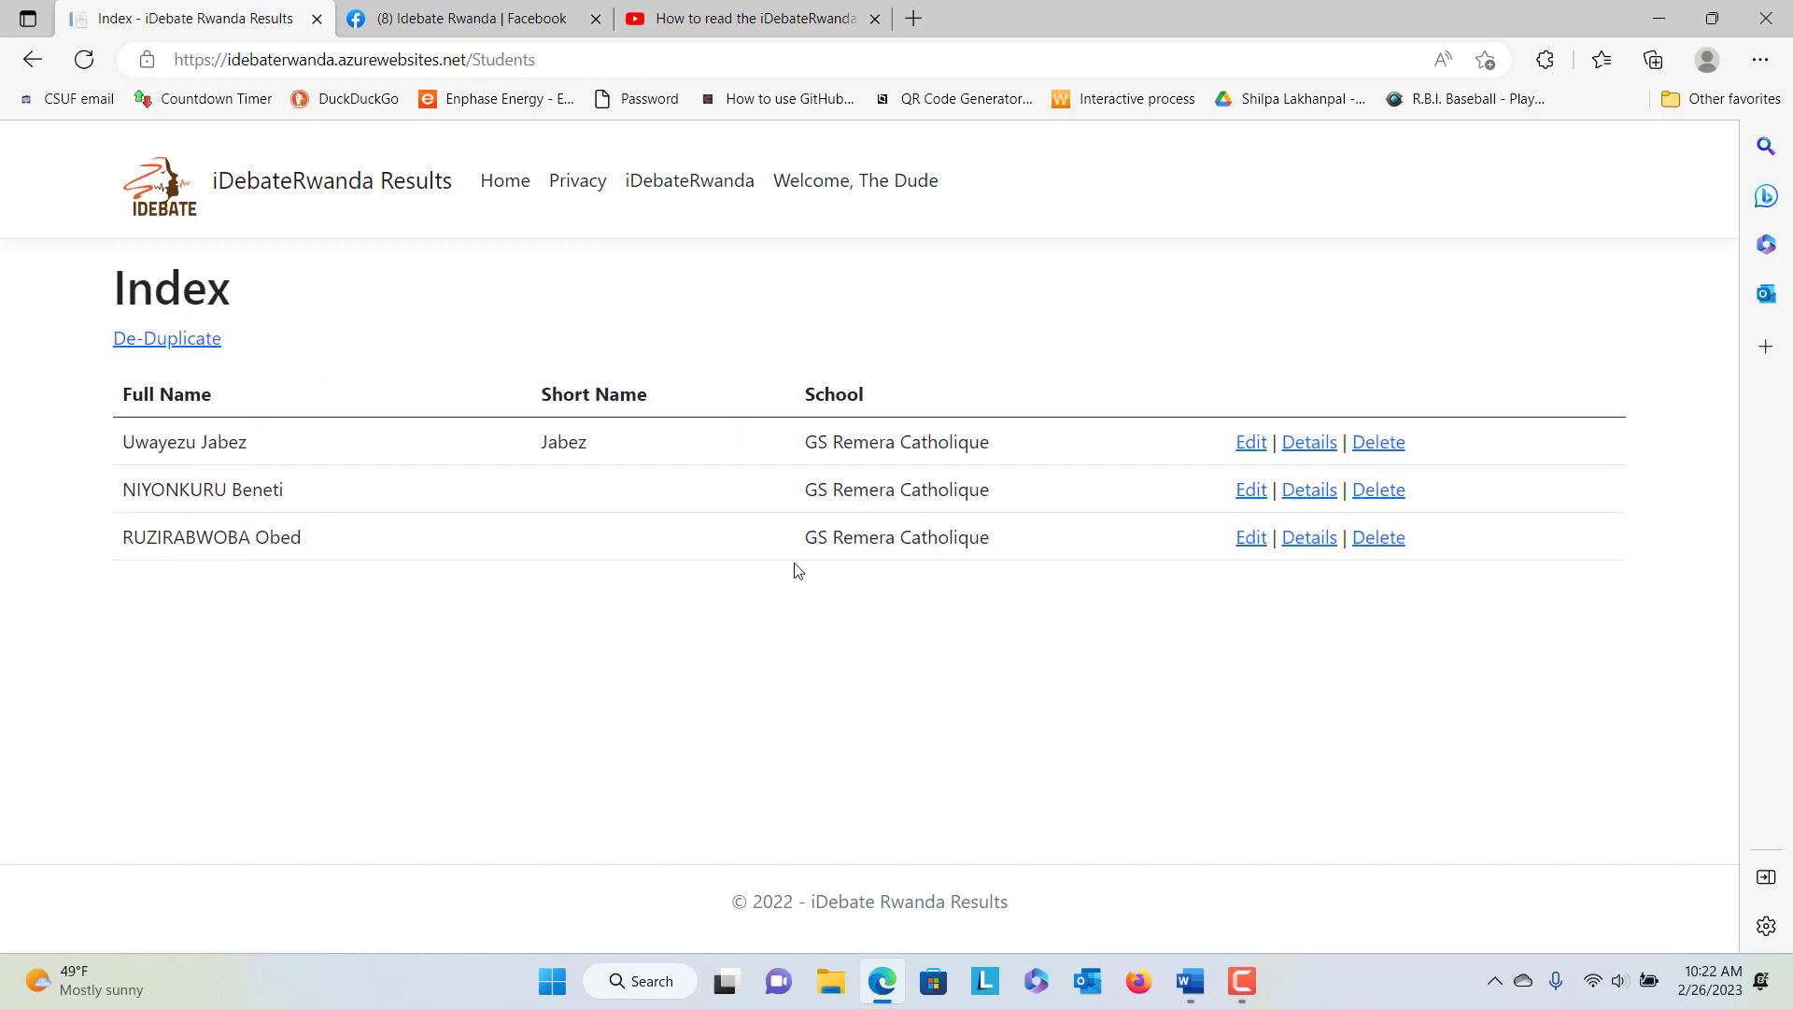
click(515, 183)
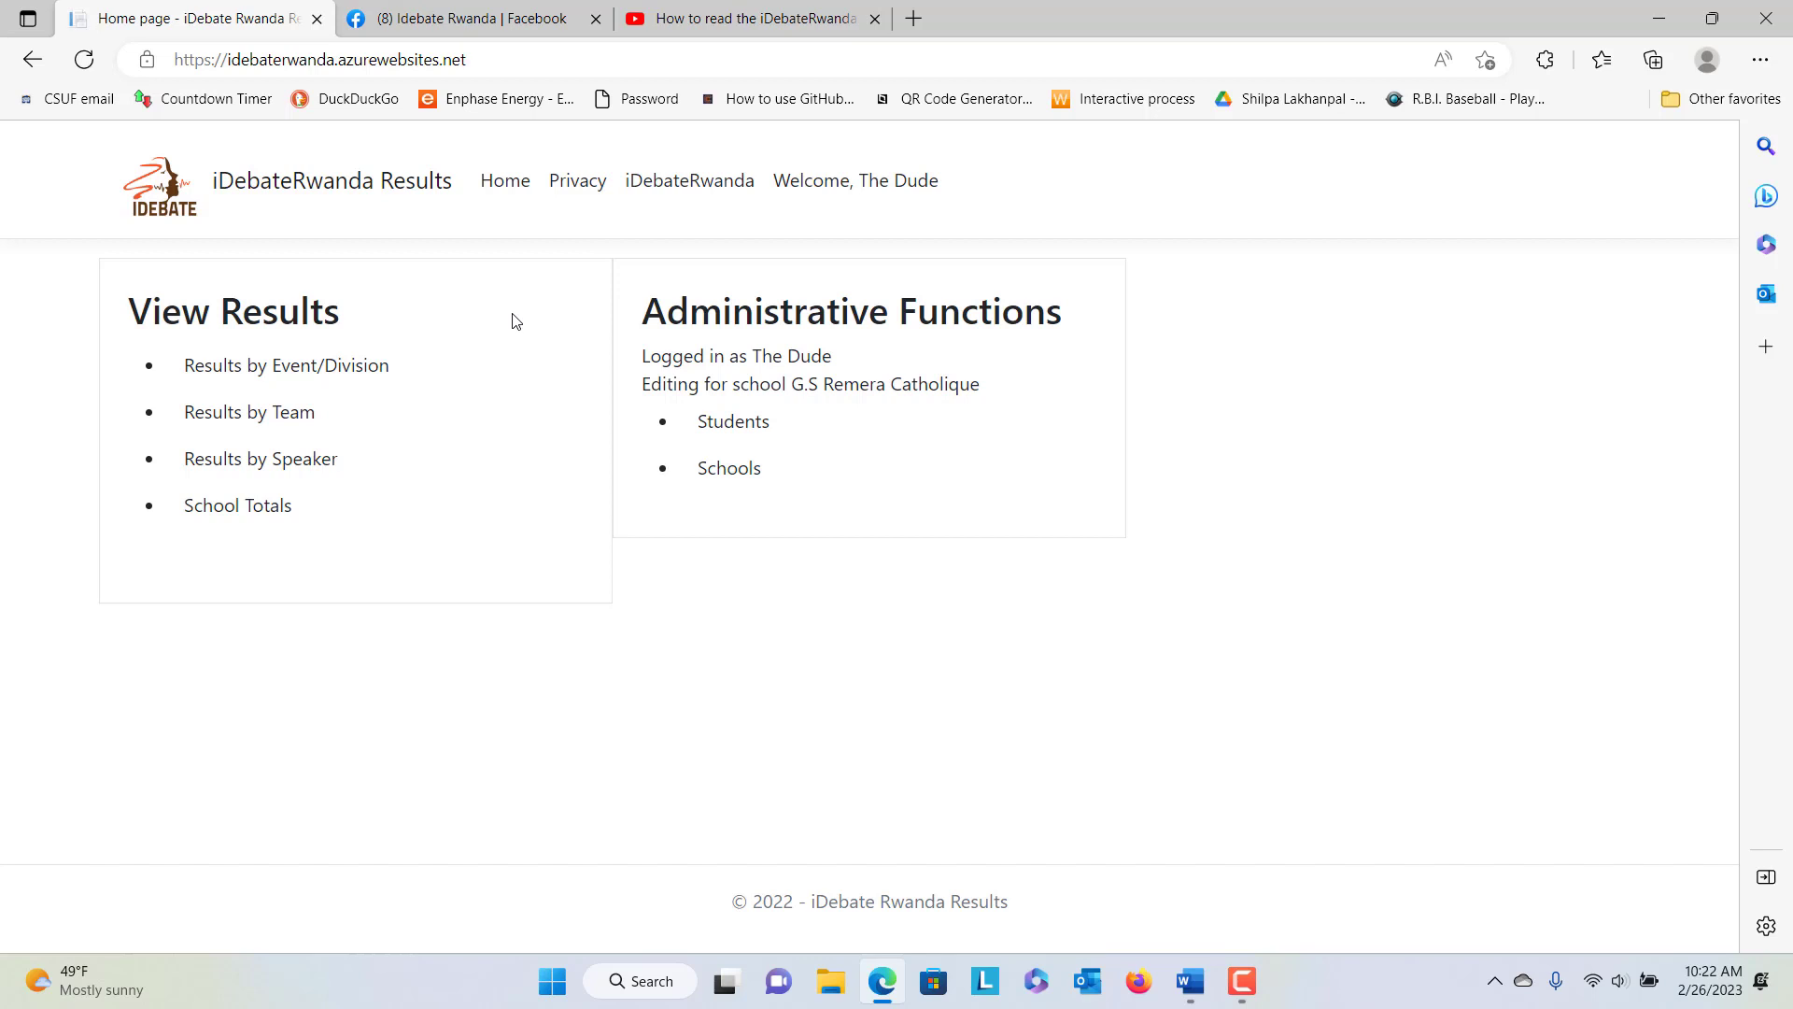
click(1188, 980)
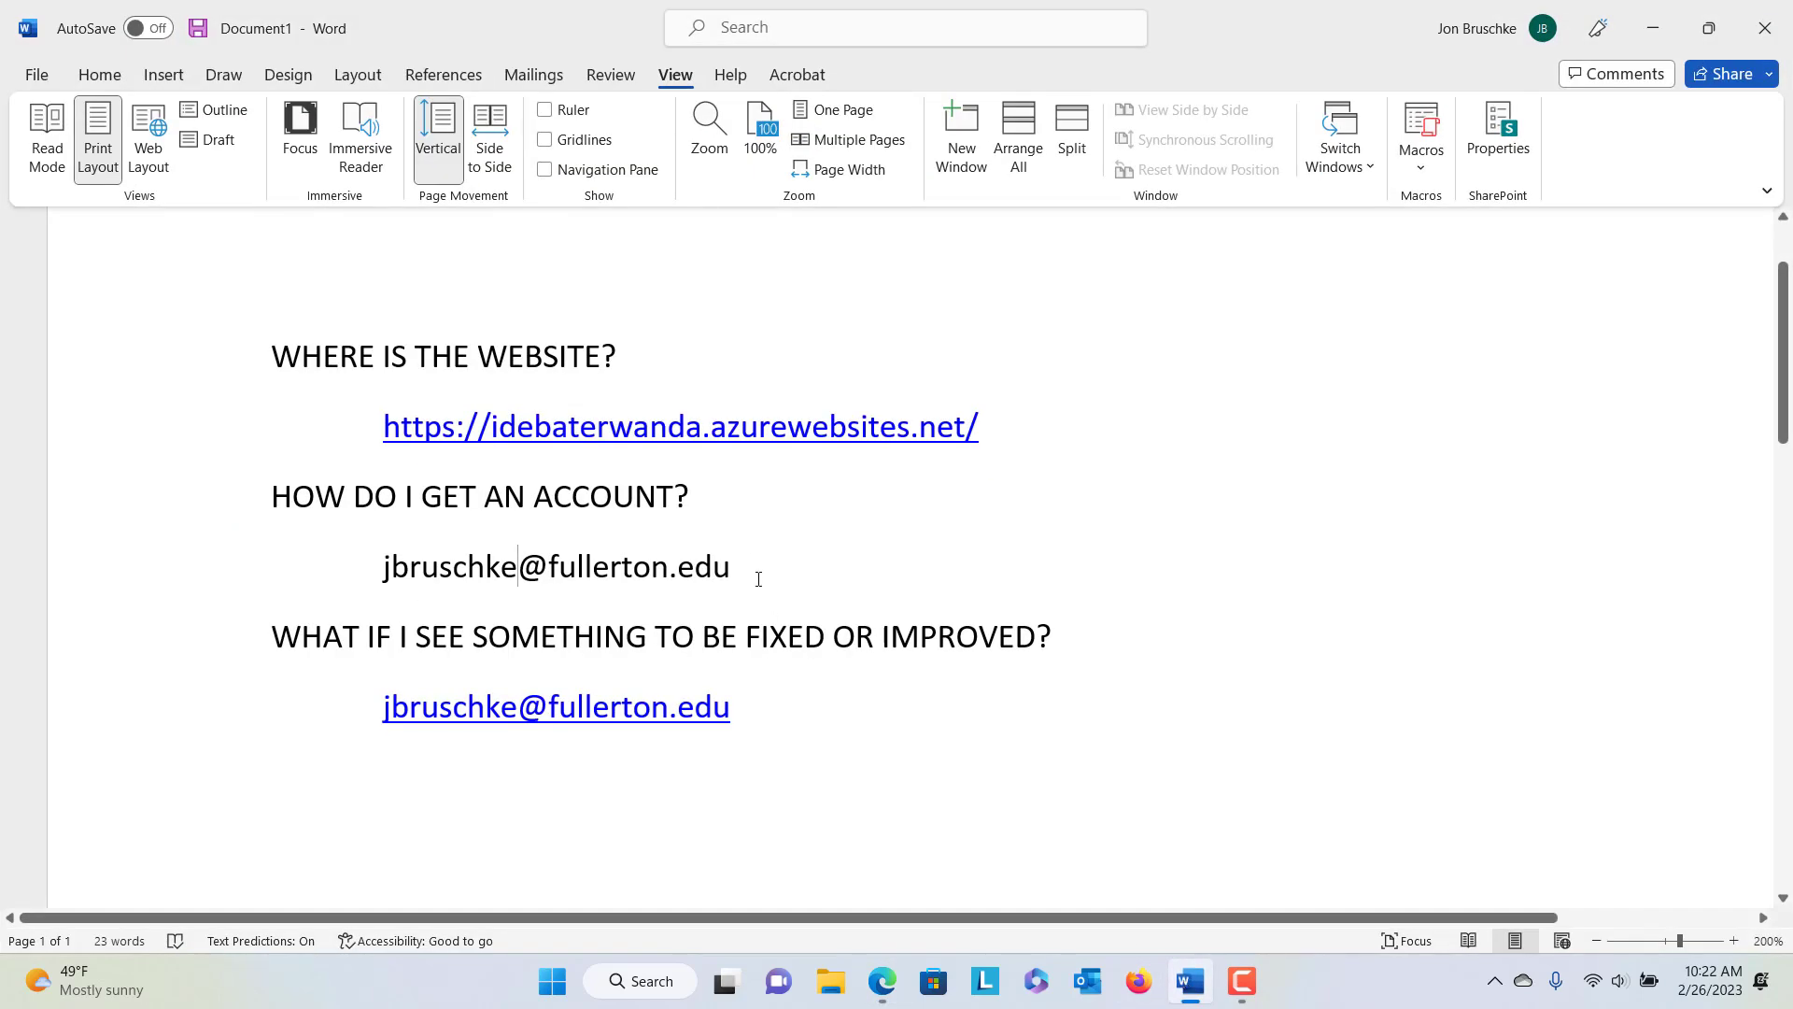
Select the account-request and fix-reporting e-mail lines in Word, then minimize the document
drag(745, 561, 382, 559)
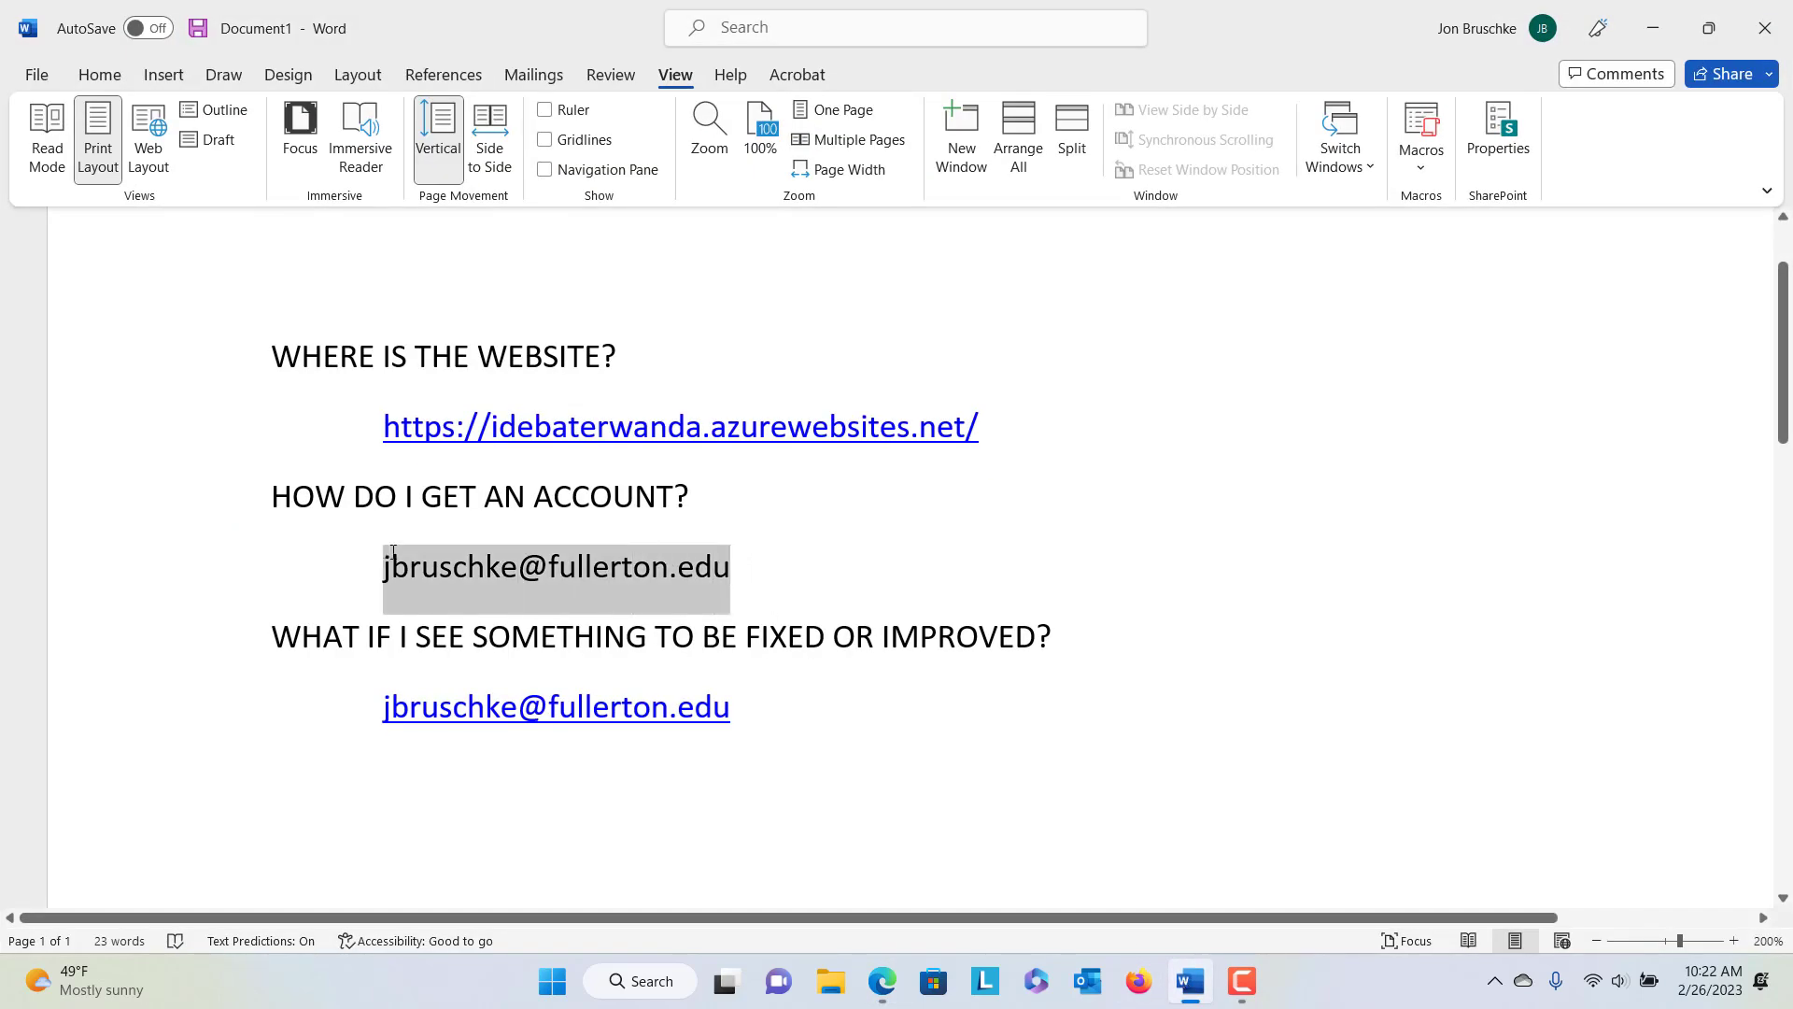
click(467, 565)
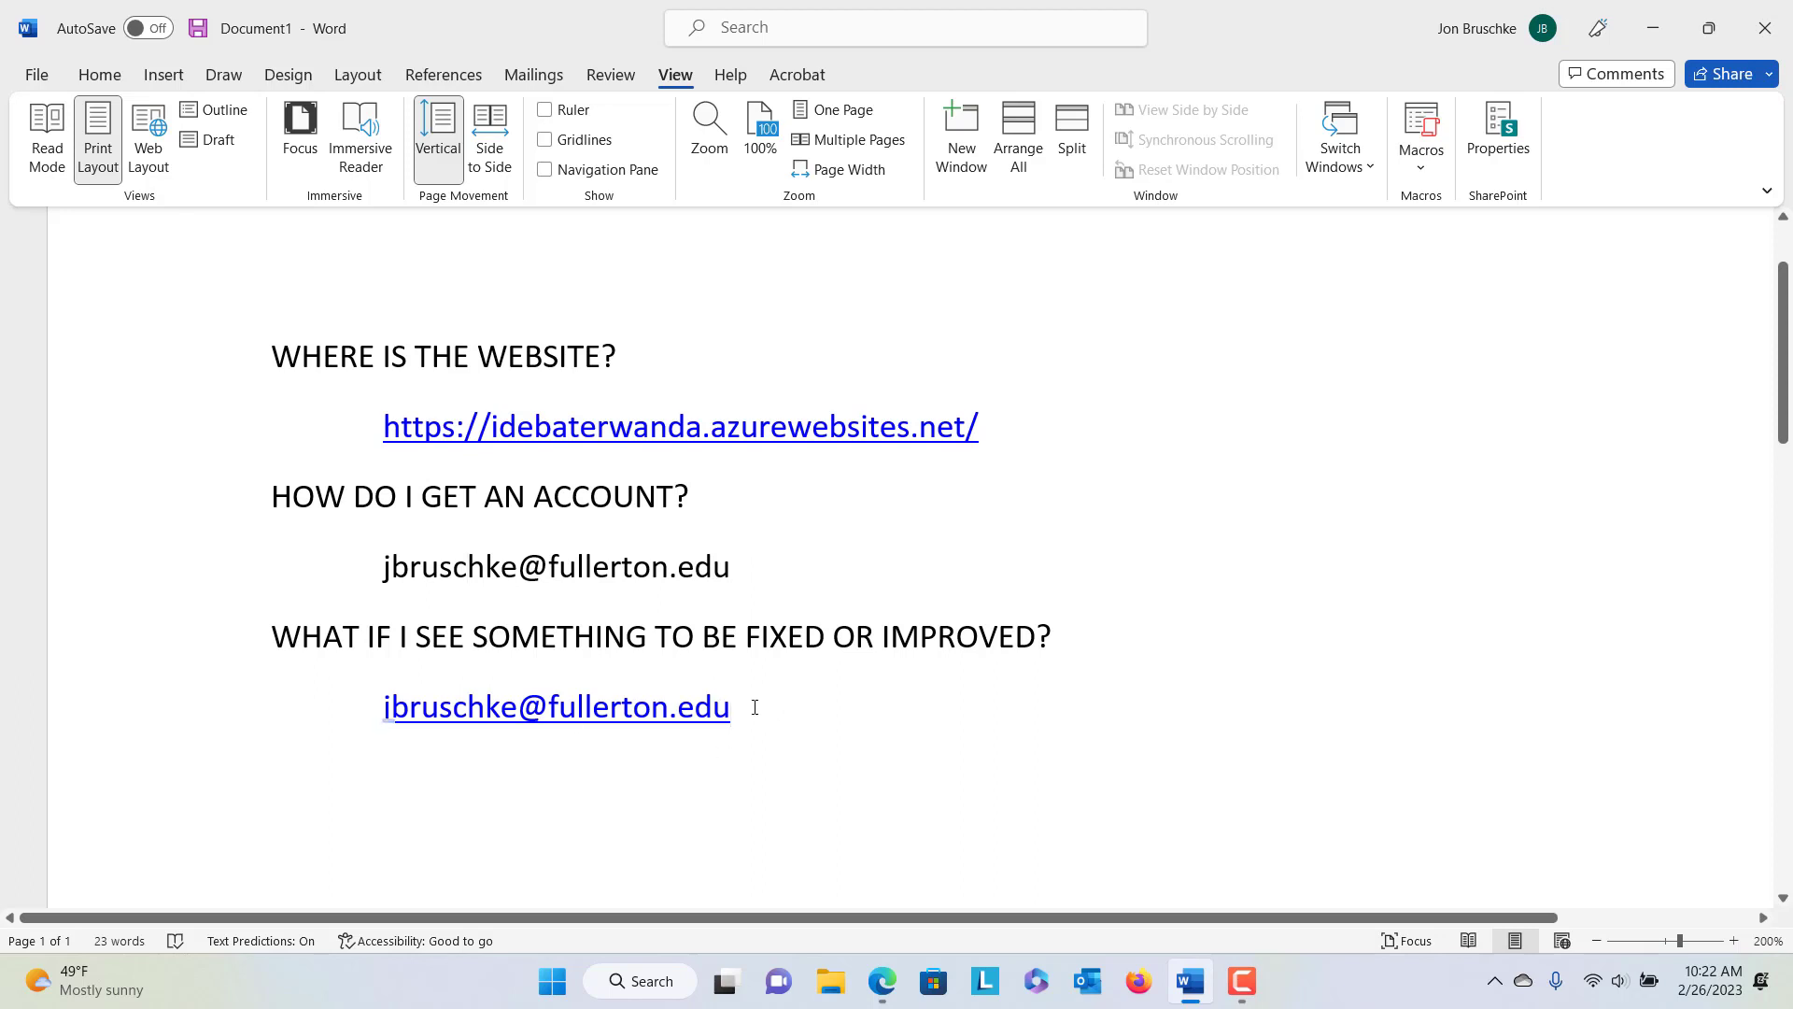
drag(753, 708, 393, 708)
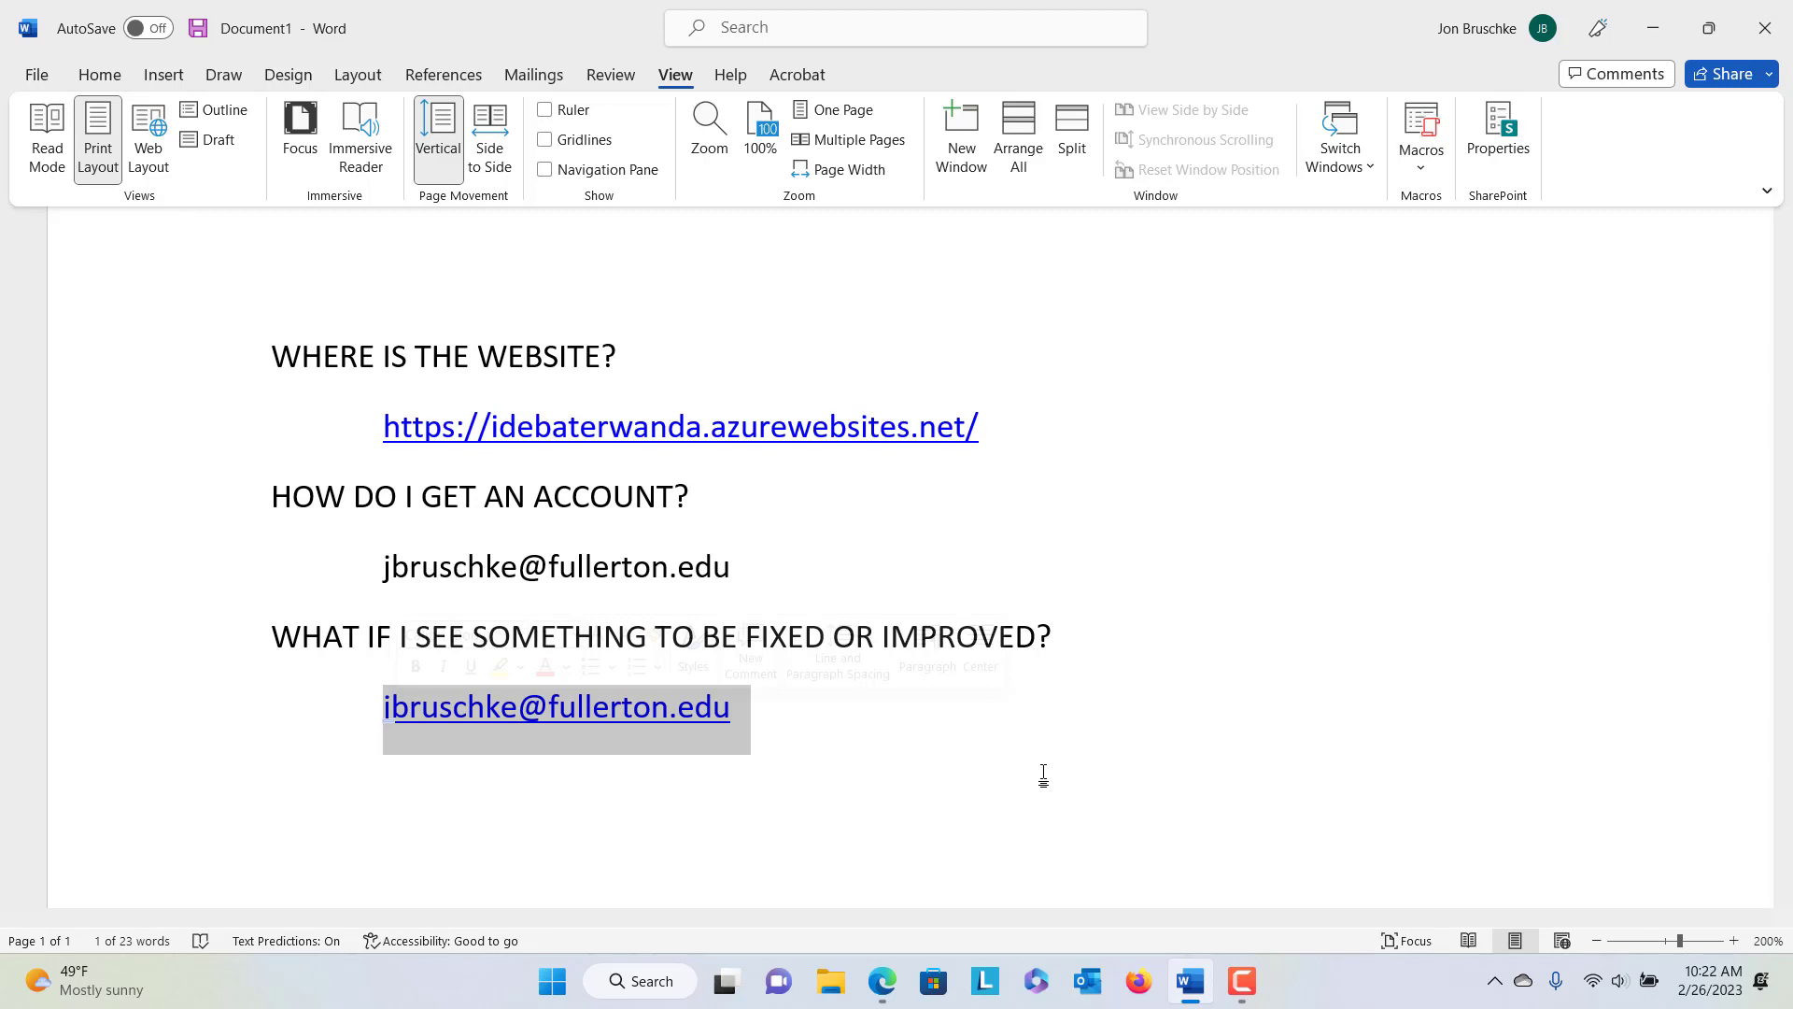
click(738, 754)
click(693, 707)
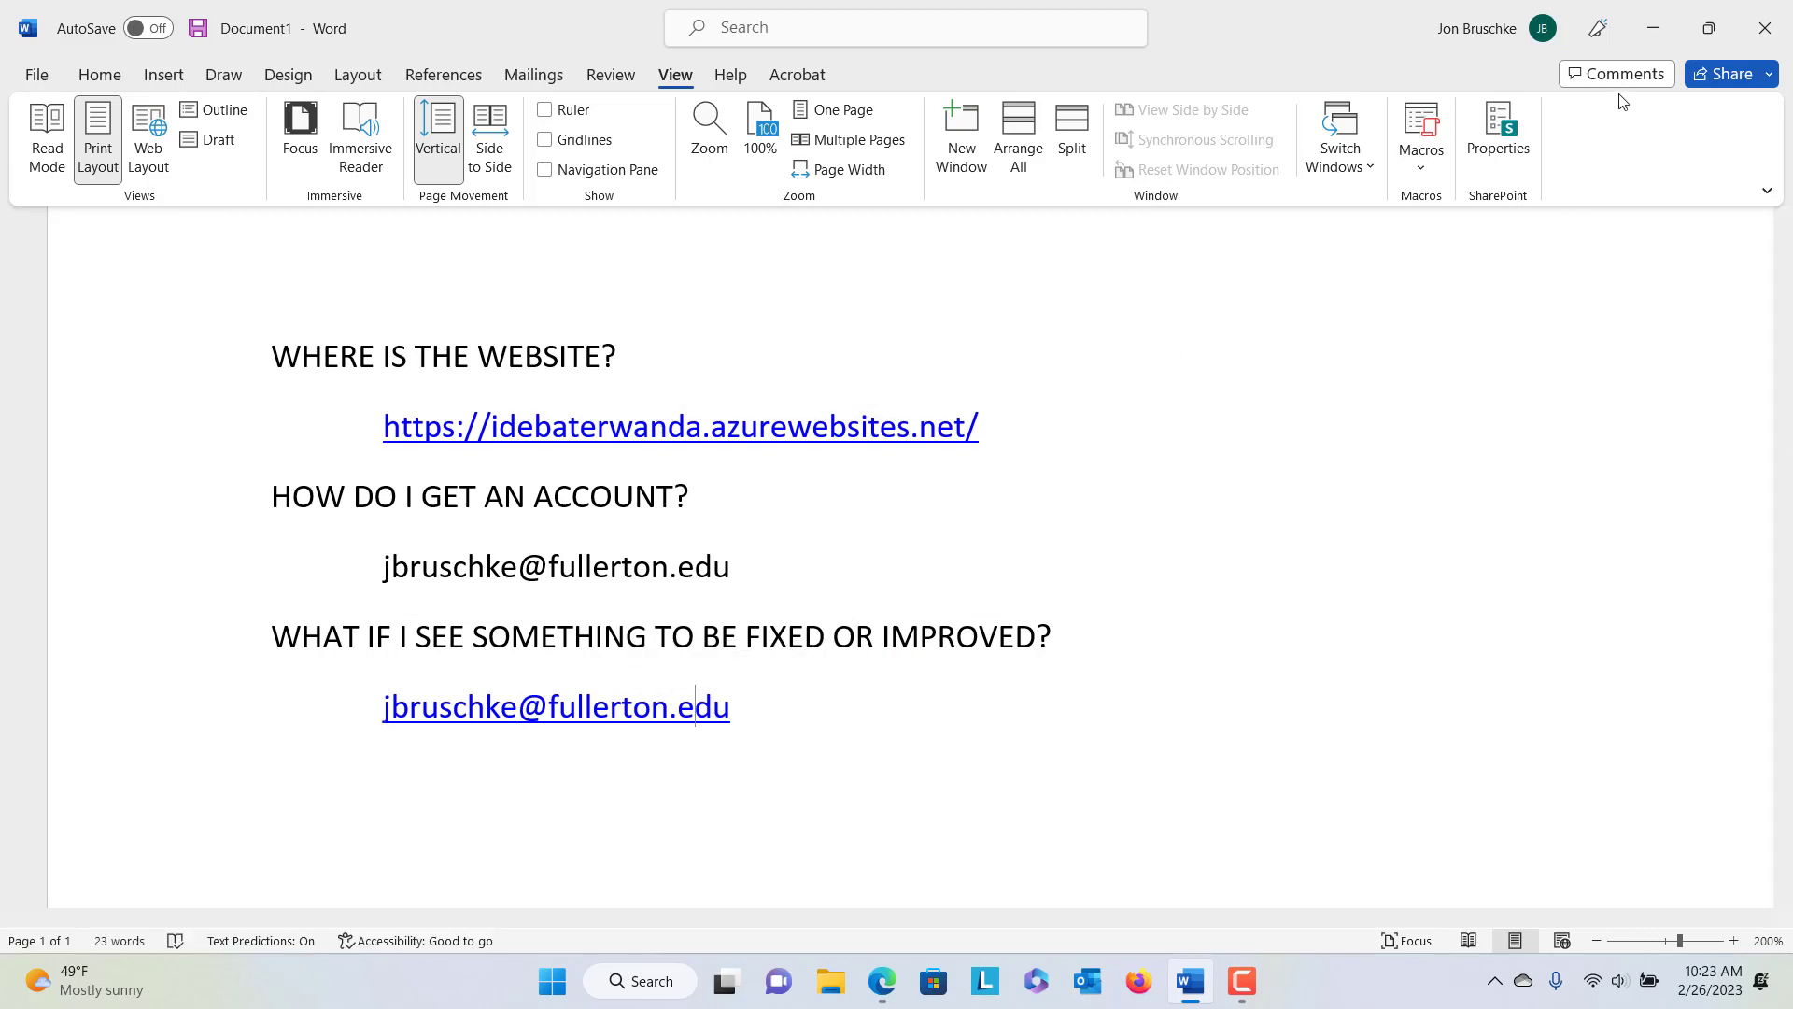
click(1650, 25)
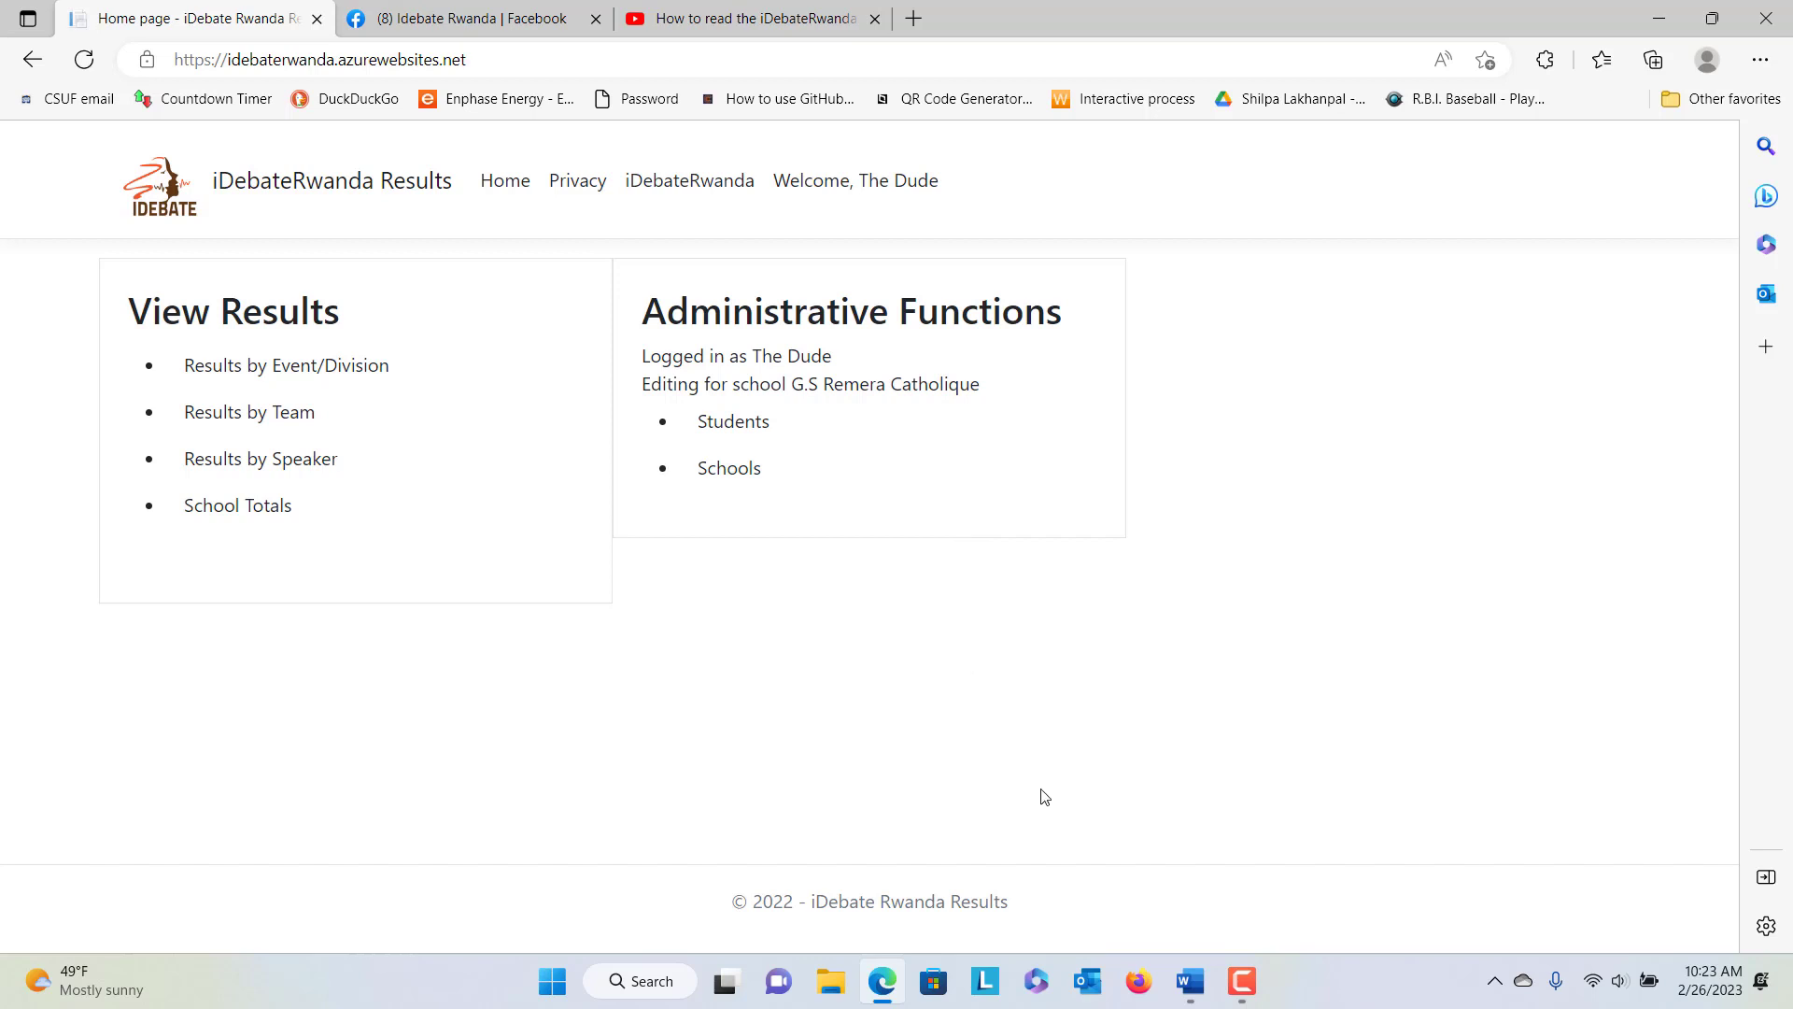
mouse_move(1242, 987)
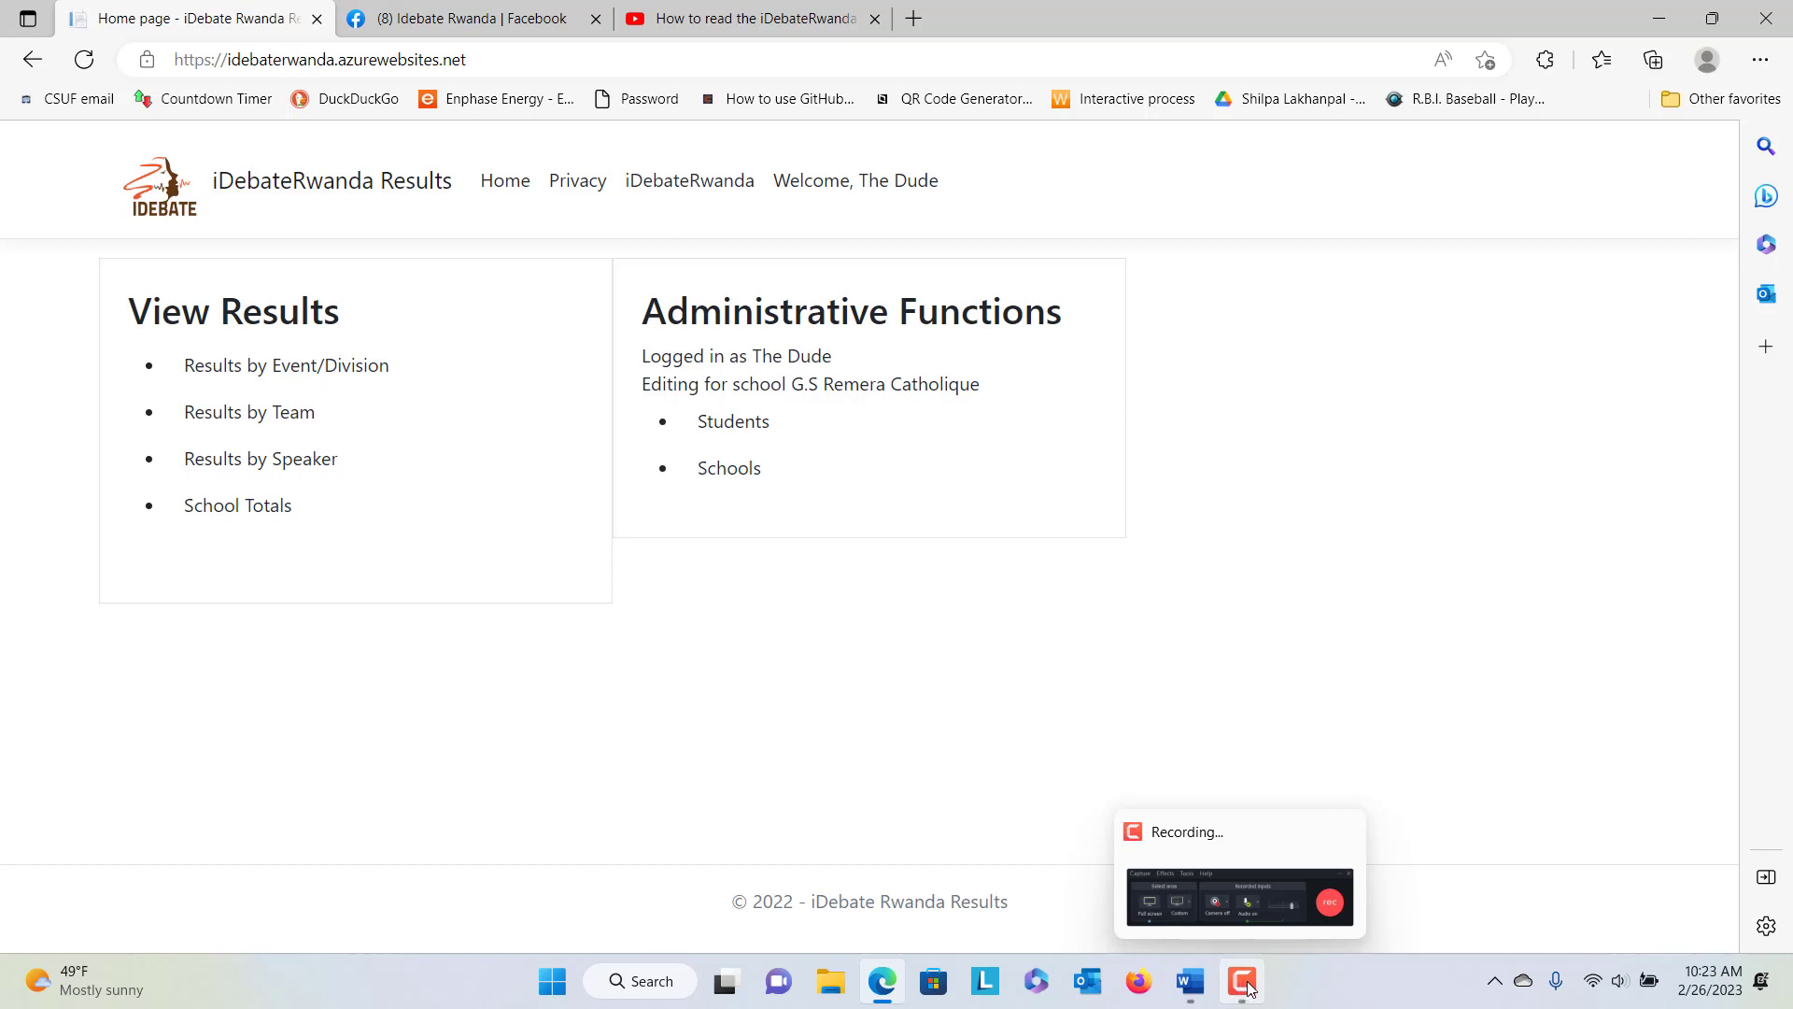
click(1245, 984)
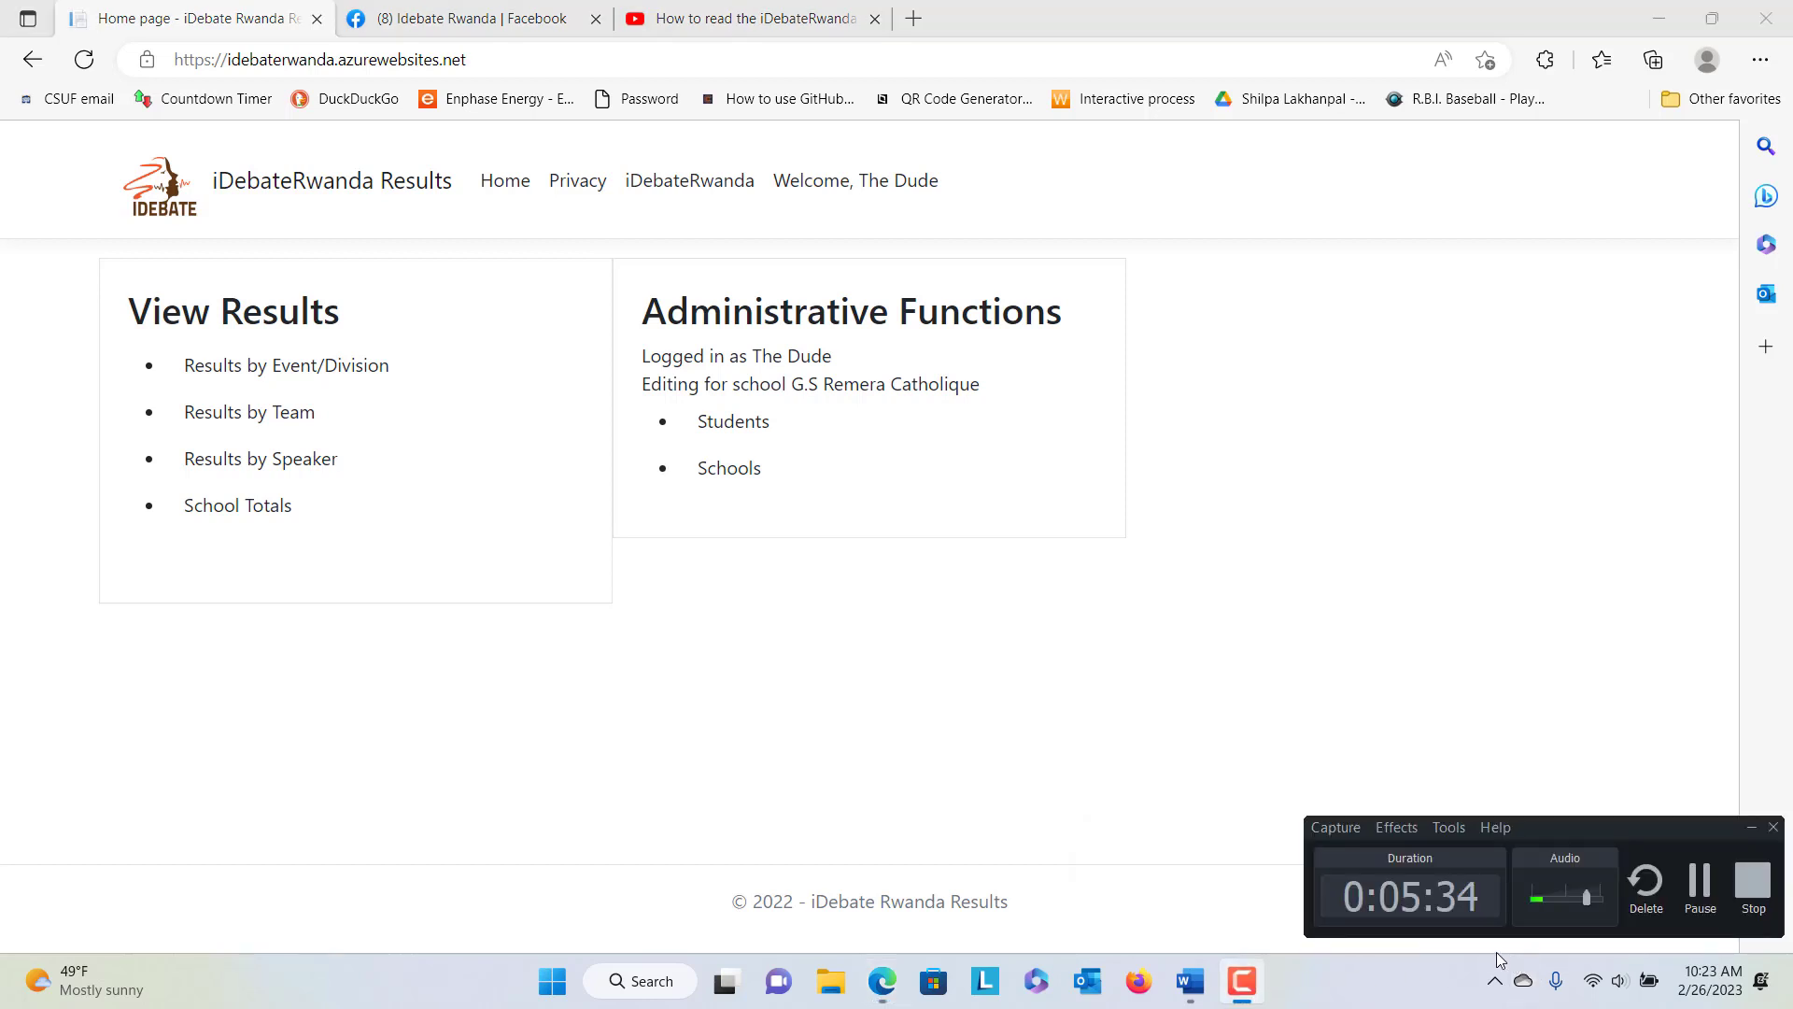